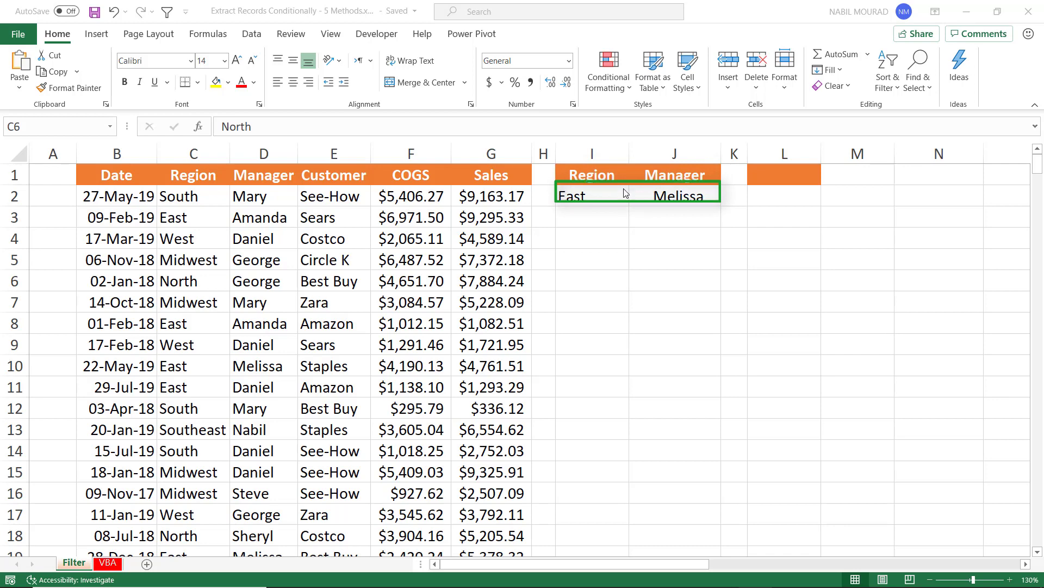
# Step: Examine the Region and Manager criteria in I2:J2, the Manager dropdown list and the output header cell L1
pyautogui.click(599, 196)
pyautogui.click(635, 198)
pyautogui.press('Escape')
pyautogui.click(651, 198)
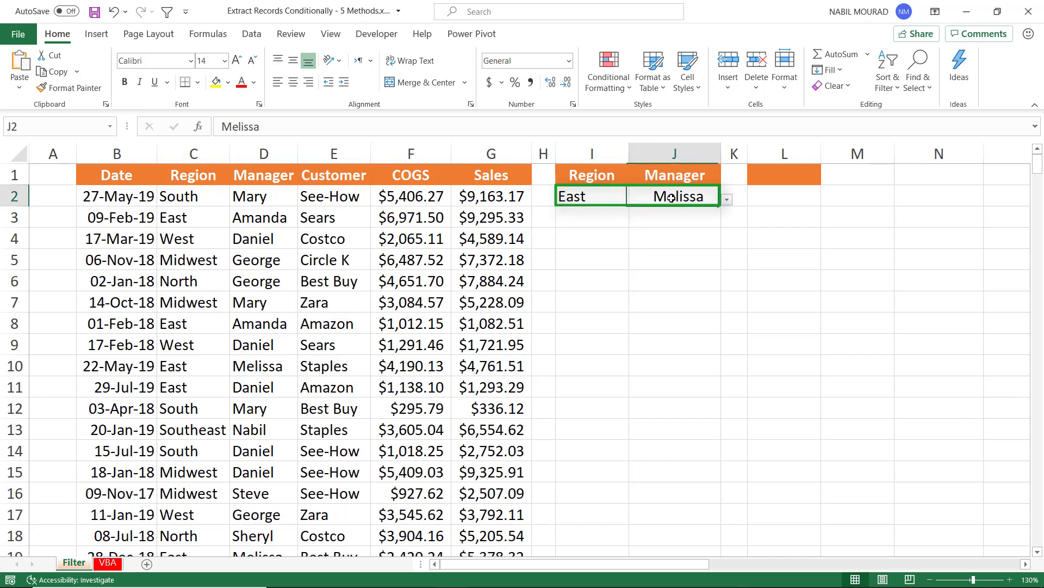
pyautogui.click(727, 201)
pyautogui.click(727, 201)
pyautogui.click(896, 161)
pyautogui.click(782, 174)
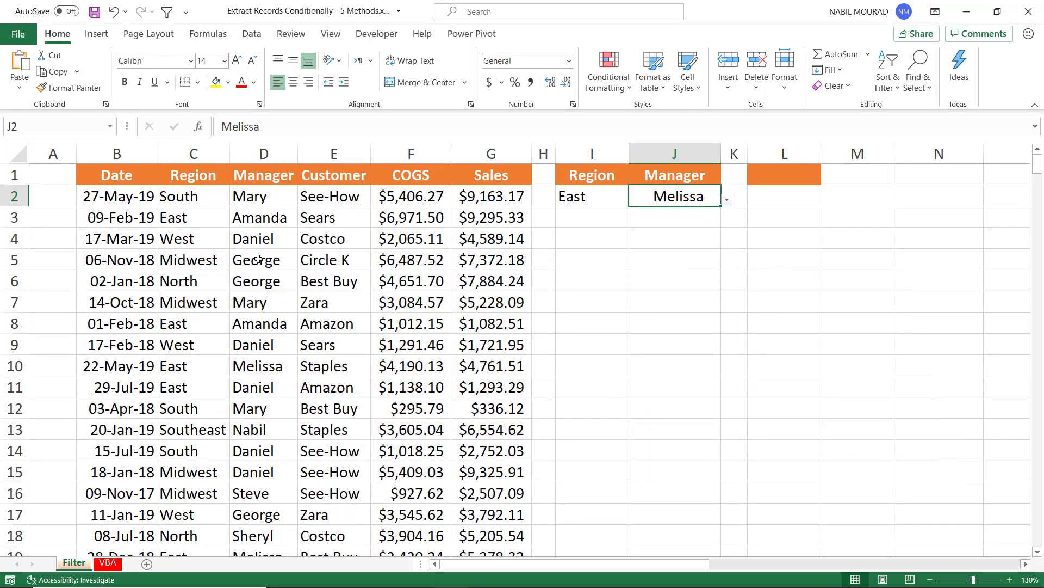
# Step: Start an Advanced Filter on the data table B1:G351, set to copy the results to another location
pyautogui.click(201, 262)
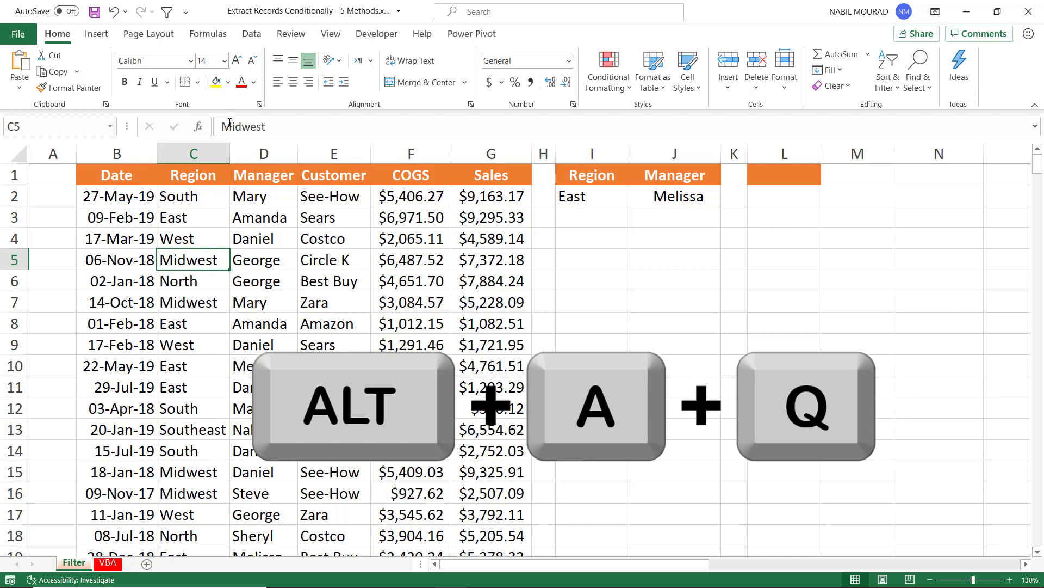
pyautogui.click(254, 35)
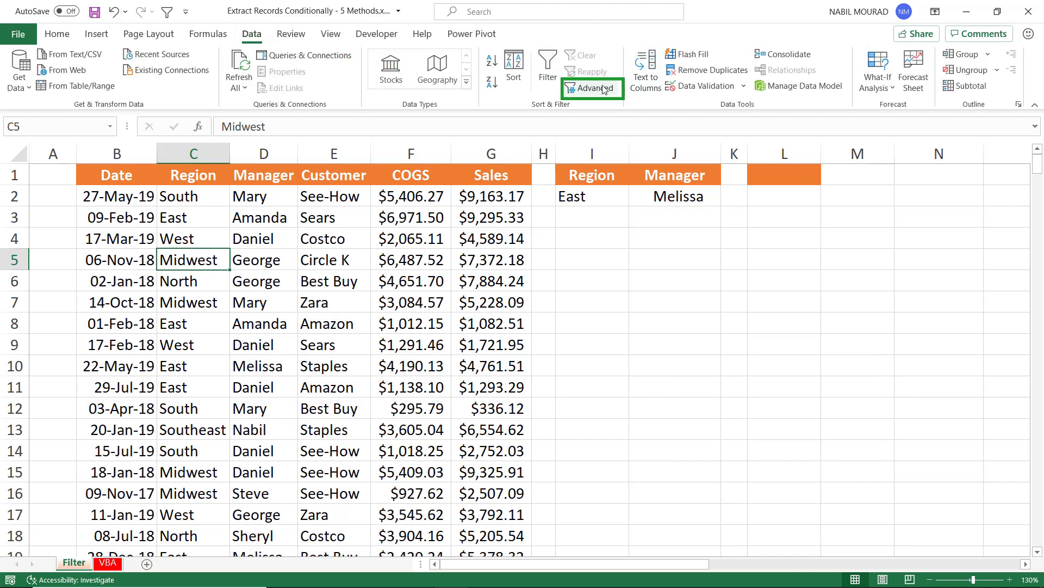
pyautogui.click(595, 88)
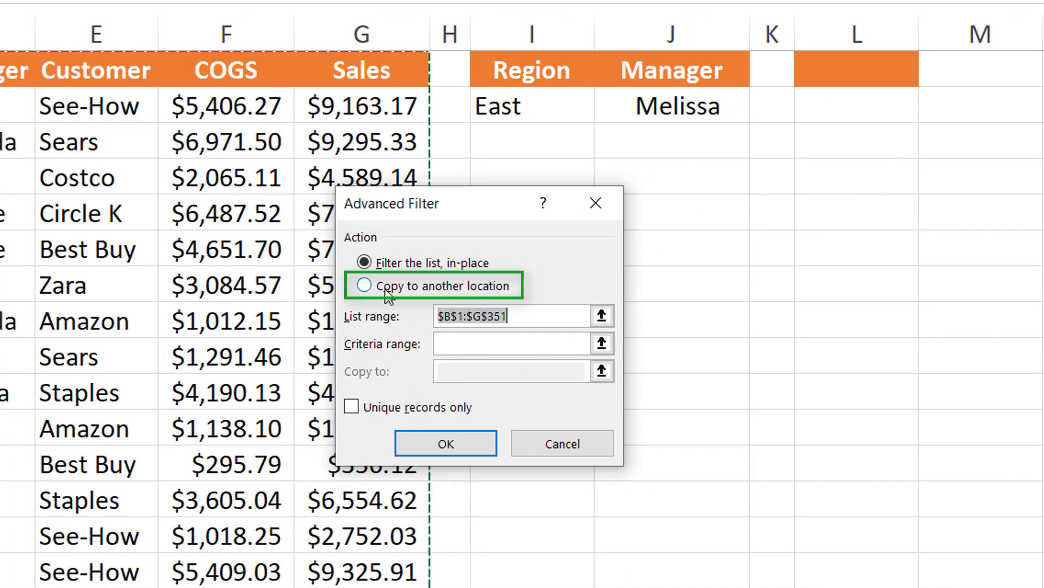
pyautogui.click(364, 286)
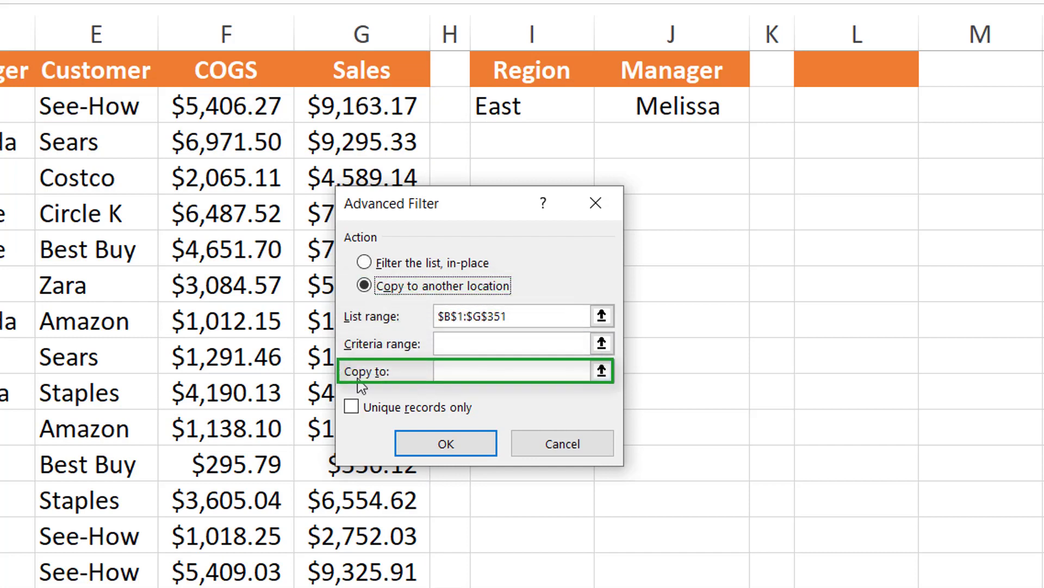
# Step: Set the criteria range to I1:J2 and the copy destination to L1, and run the Advanced Filter
pyautogui.click(450, 373)
pyautogui.click(446, 338)
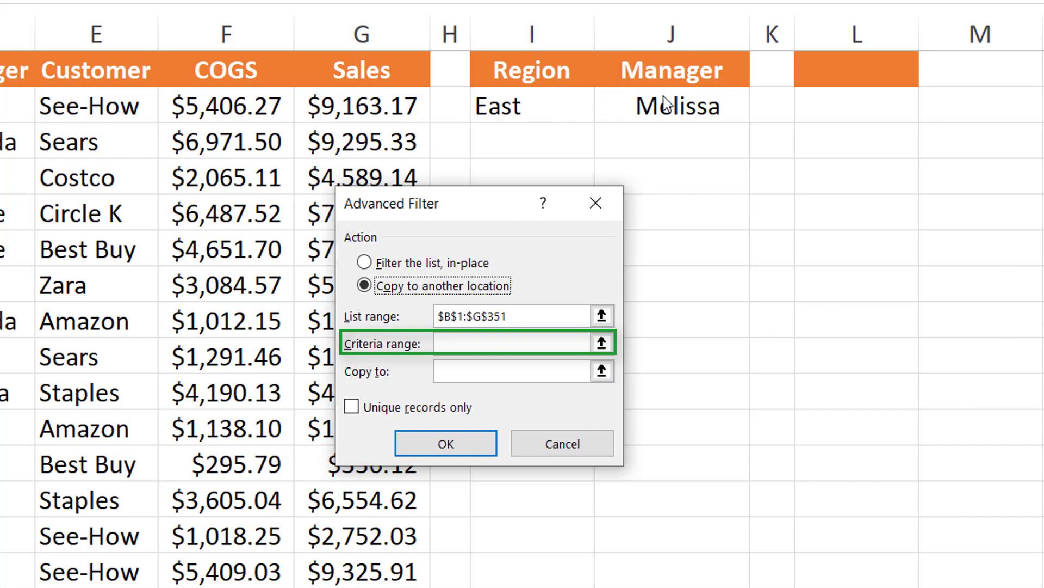
pyautogui.click(449, 343)
pyautogui.moveTo(539, 69); pyautogui.dragTo(668, 104)
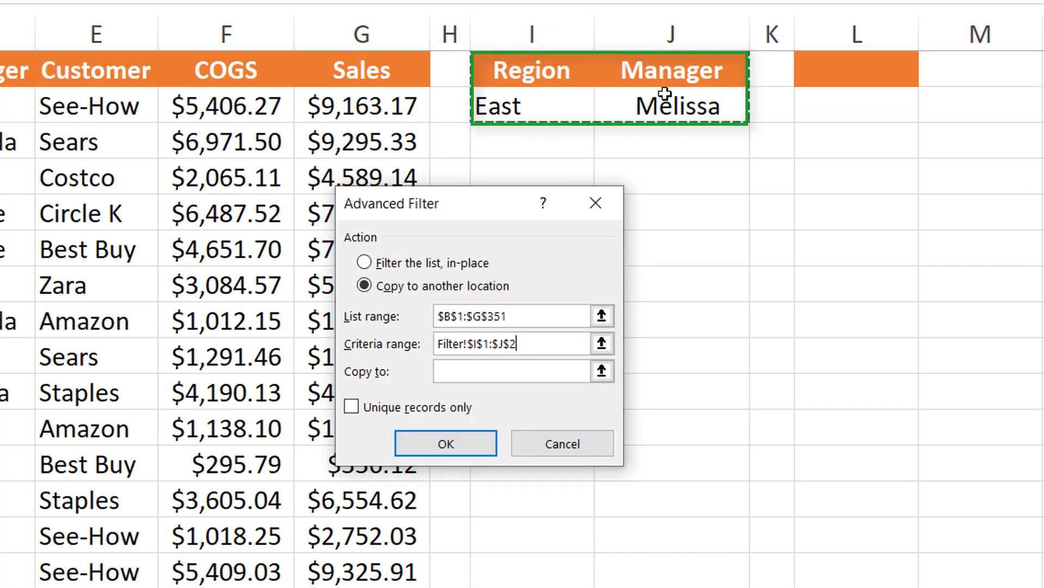
pyautogui.click(458, 373)
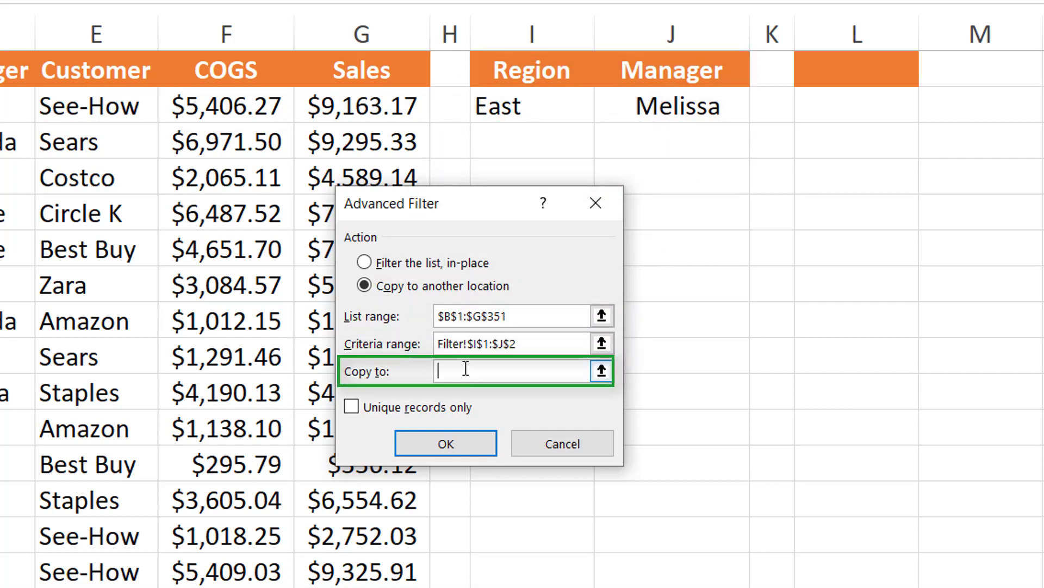
pyautogui.click(853, 70)
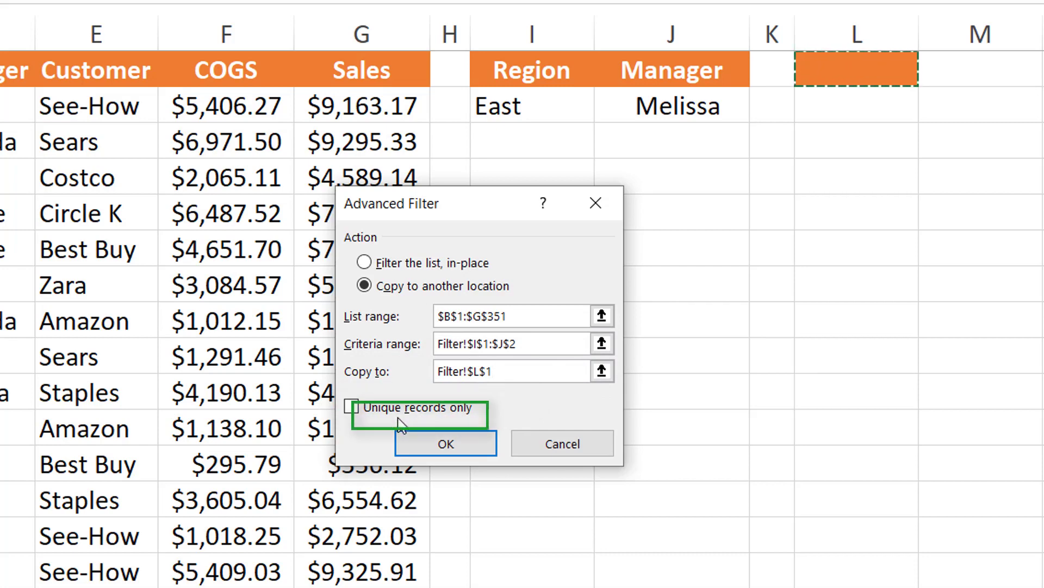
pyautogui.click(439, 445)
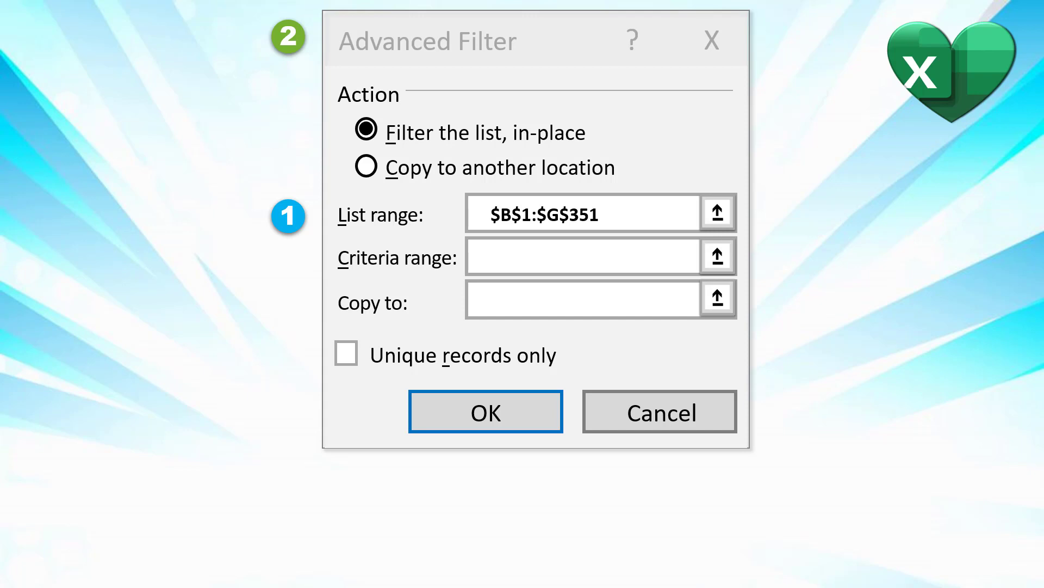
pyautogui.click(366, 170)
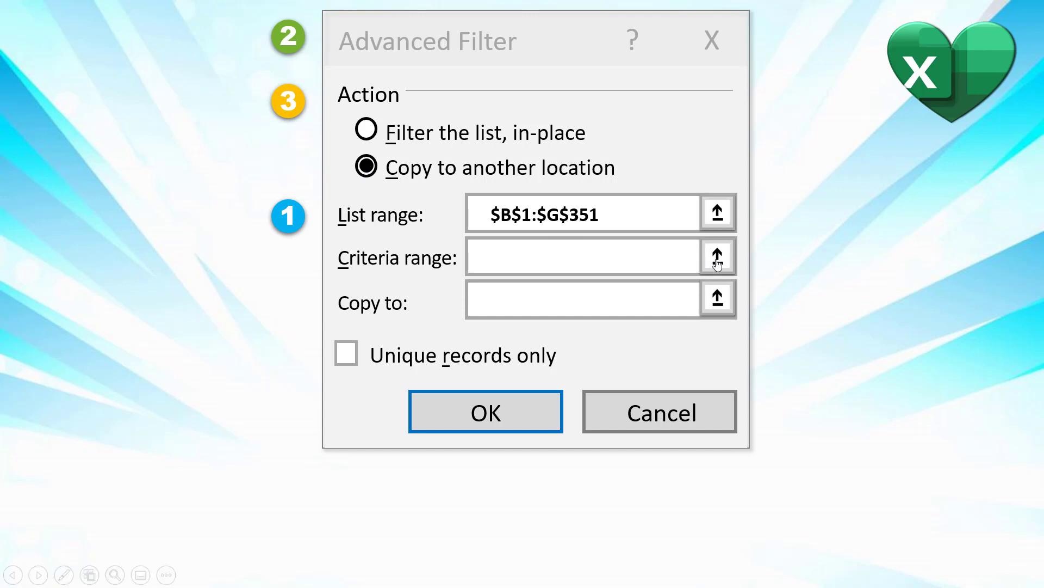
pyautogui.click(718, 264)
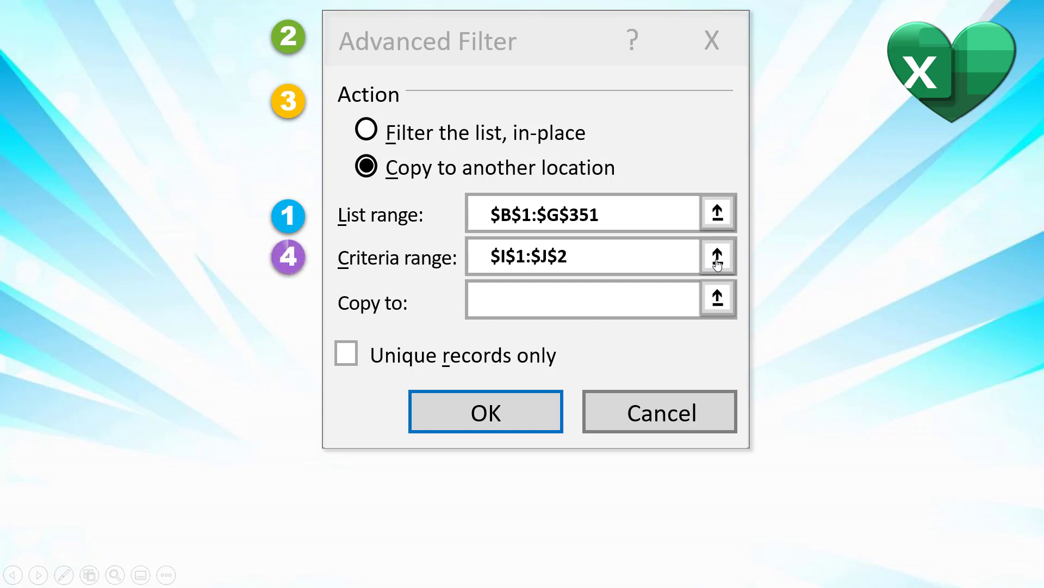
pyautogui.click(719, 304)
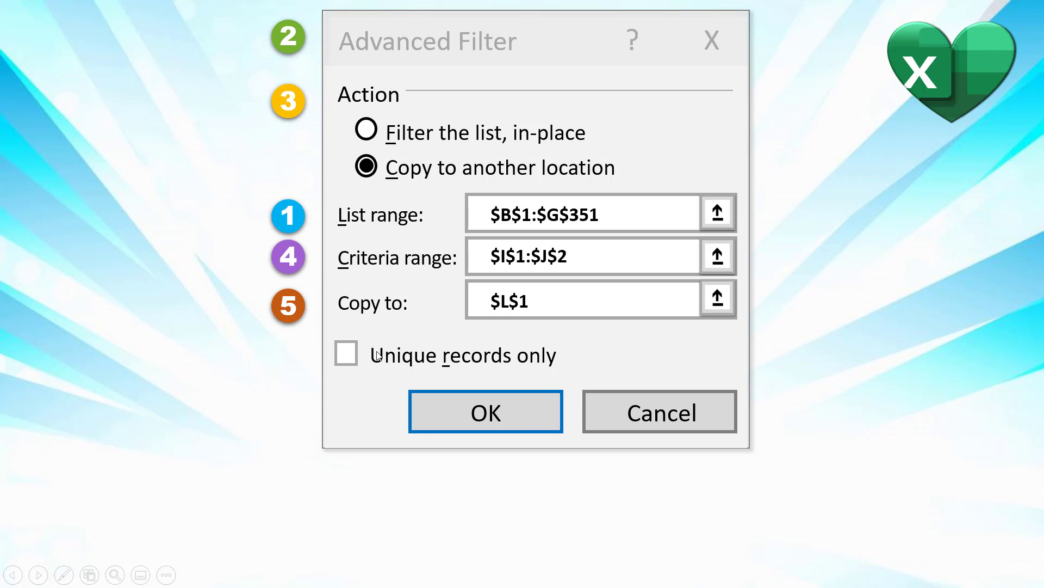
pyautogui.click(341, 363)
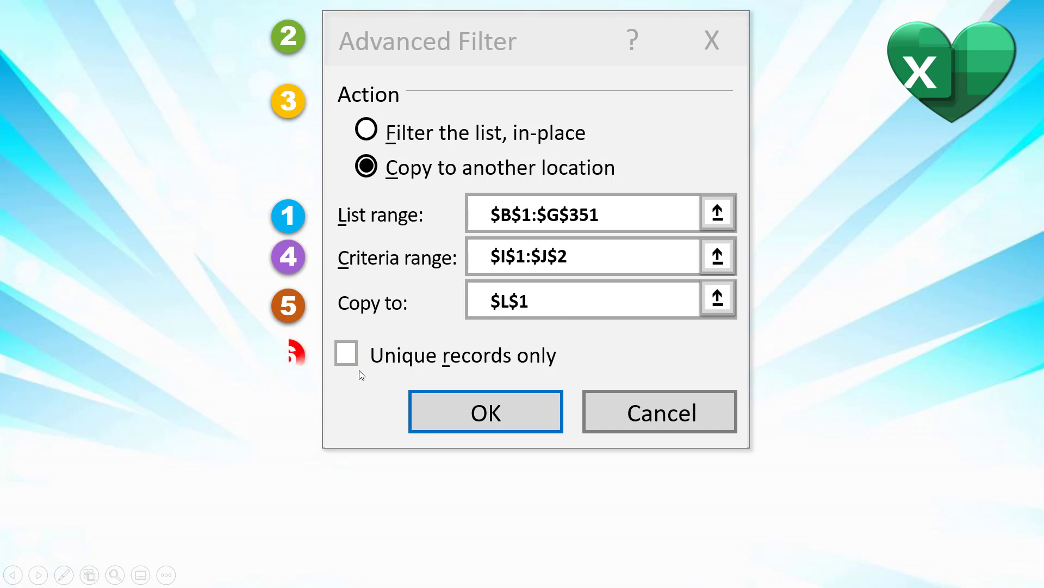
pyautogui.click(505, 412)
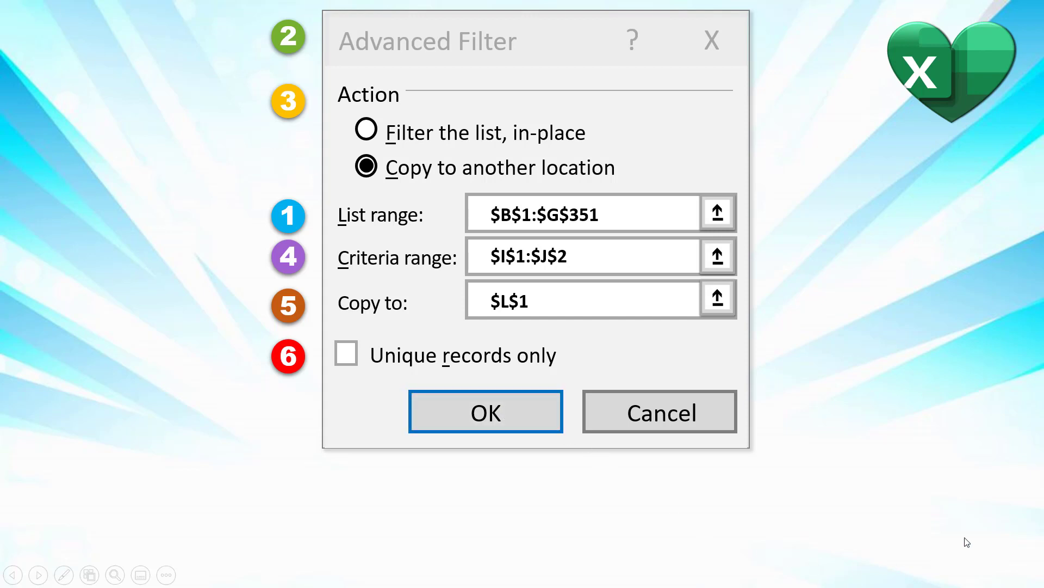
pyautogui.click(1021, 546)
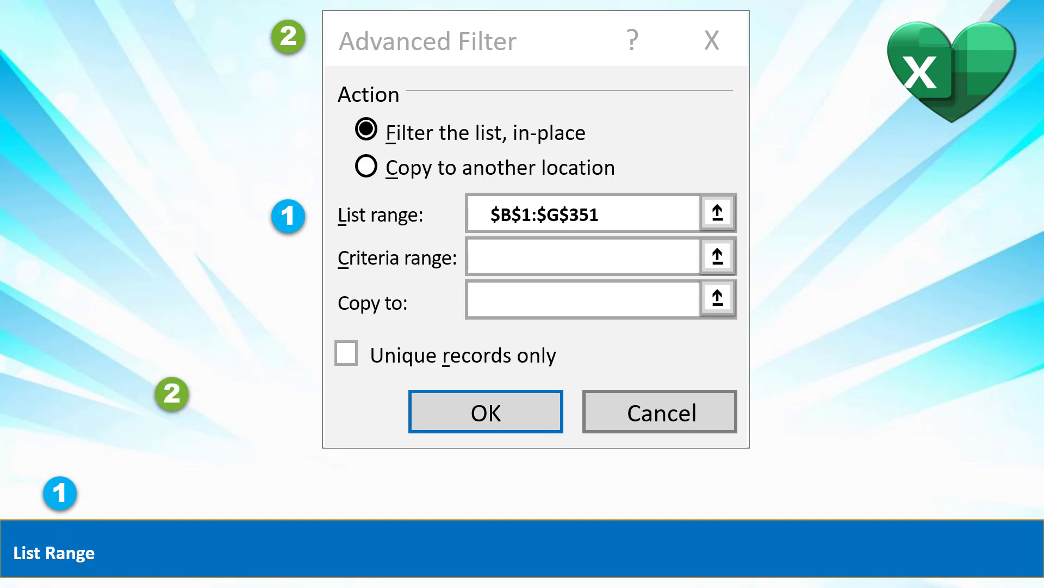
pyautogui.click(365, 169)
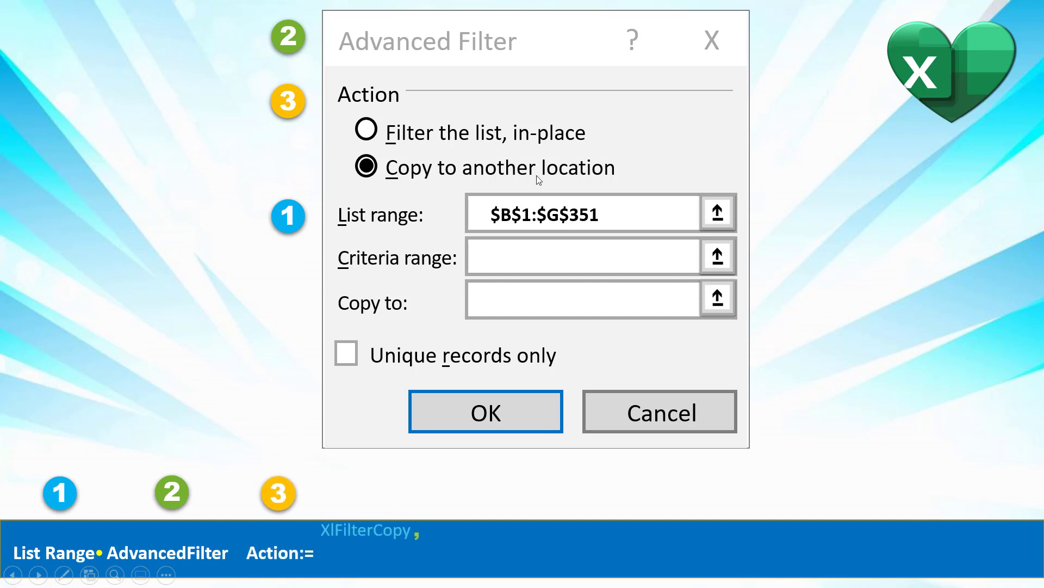
pyautogui.click(716, 258)
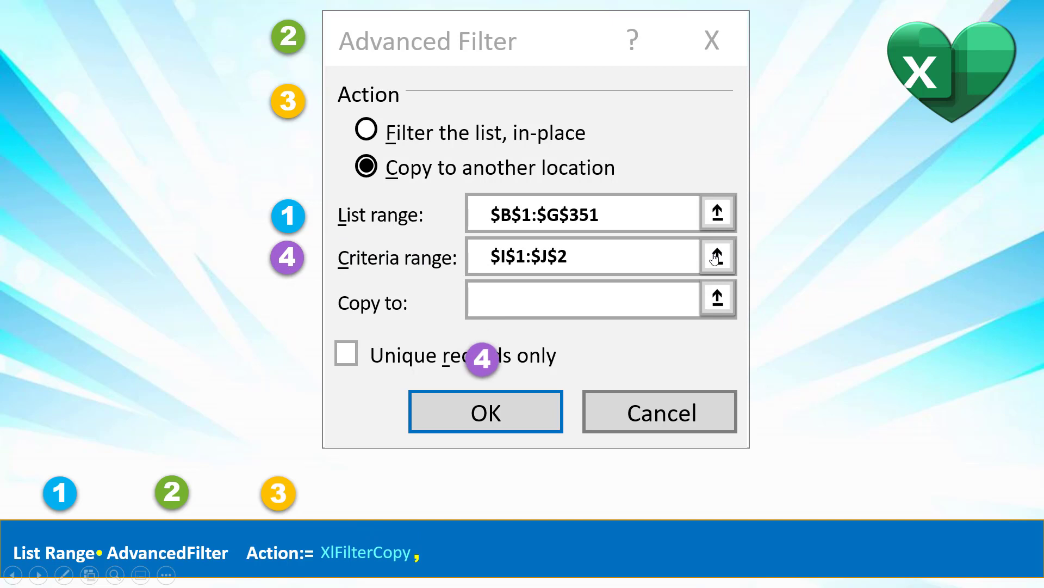
pyautogui.click(718, 293)
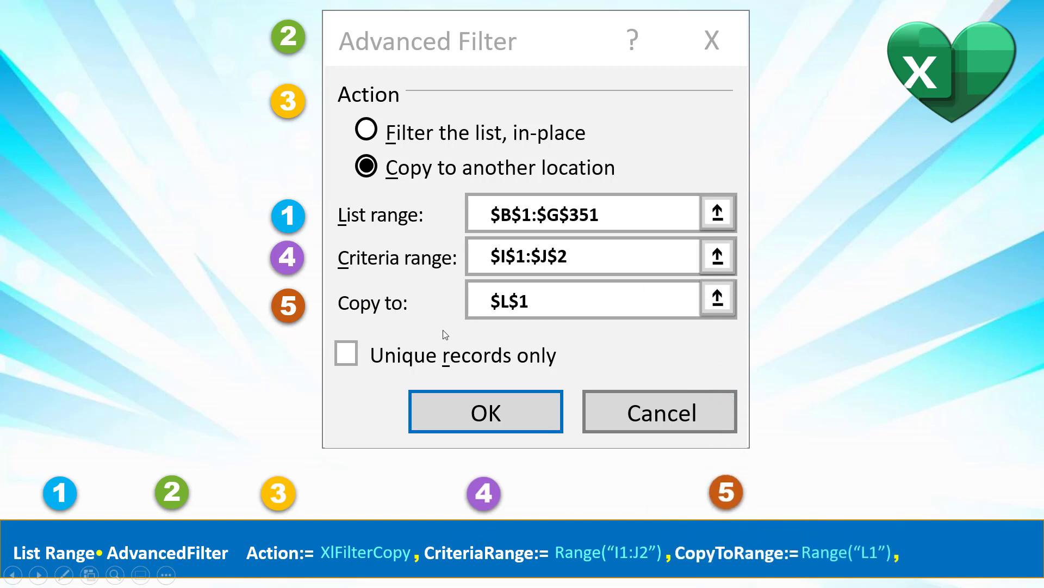
pyautogui.click(345, 358)
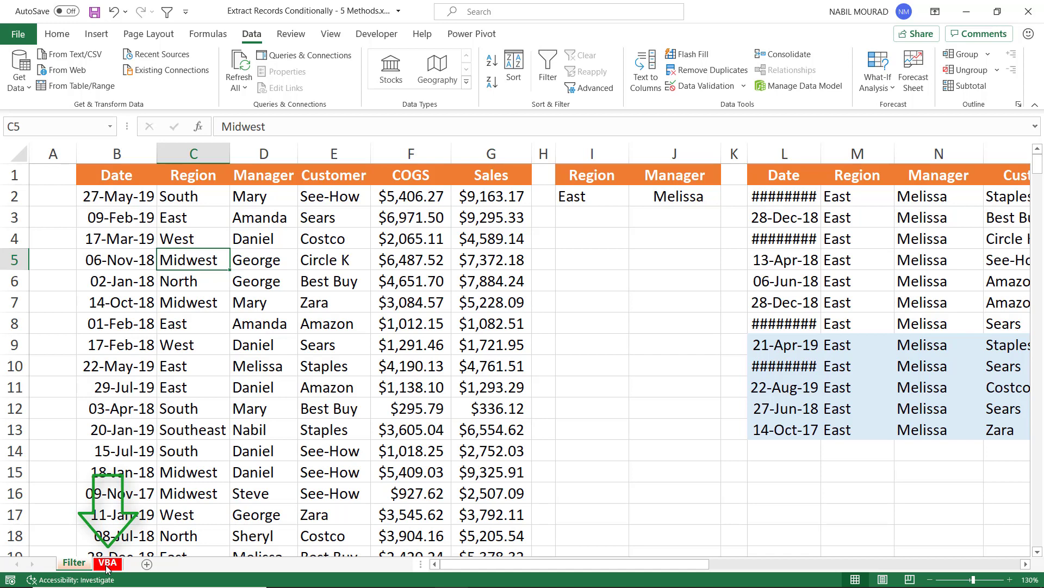
# Step: Switch to the VBA sheet and review its data headers and the empty output header starting at L1
pyautogui.click(106, 563)
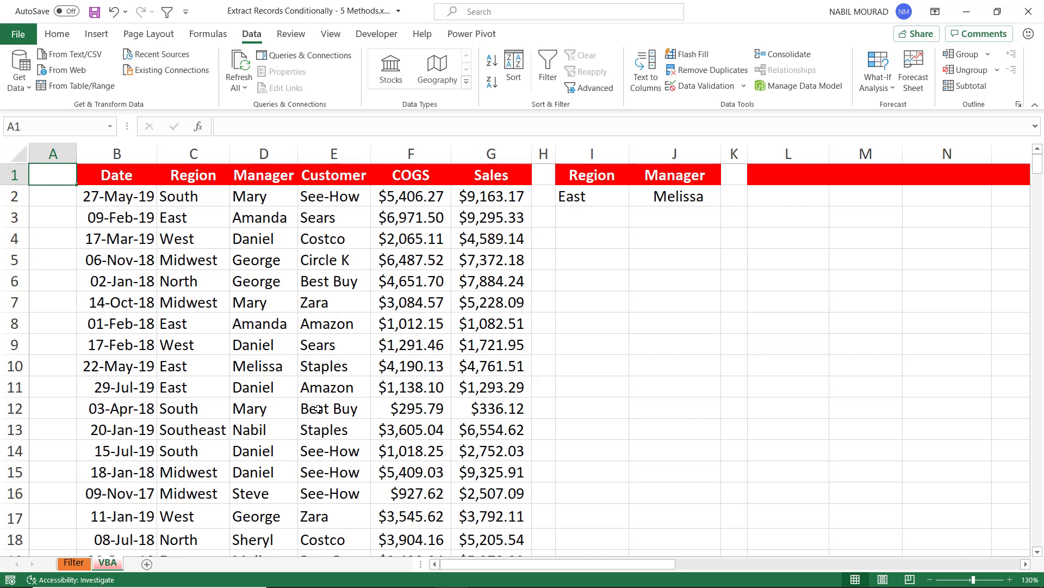
pyautogui.press('Right')
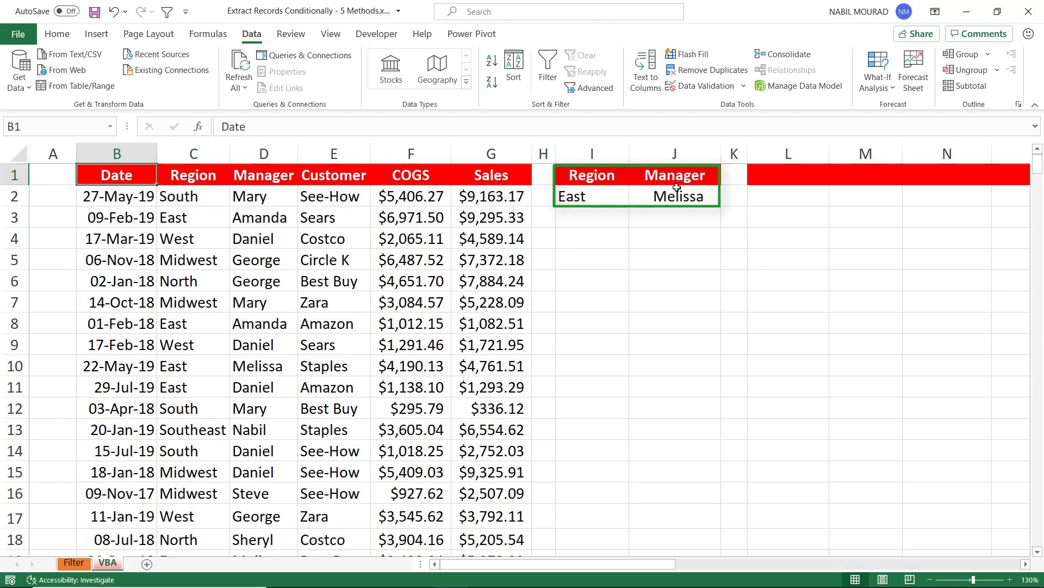
pyautogui.click(786, 174)
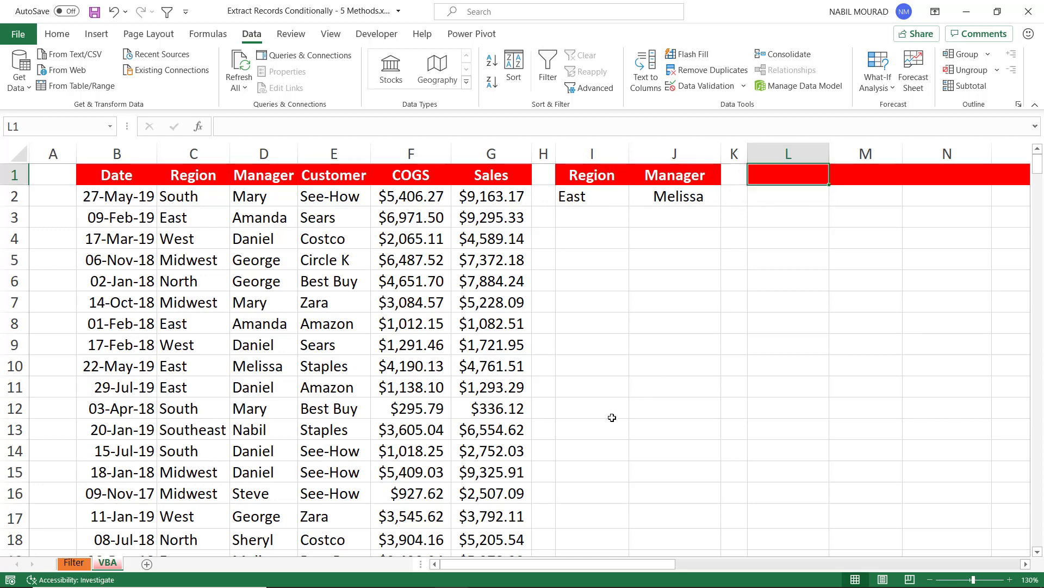
pyautogui.press('Left')
pyautogui.press('Left')
pyautogui.press('Left')
pyautogui.press('Left')
pyautogui.press('Left')
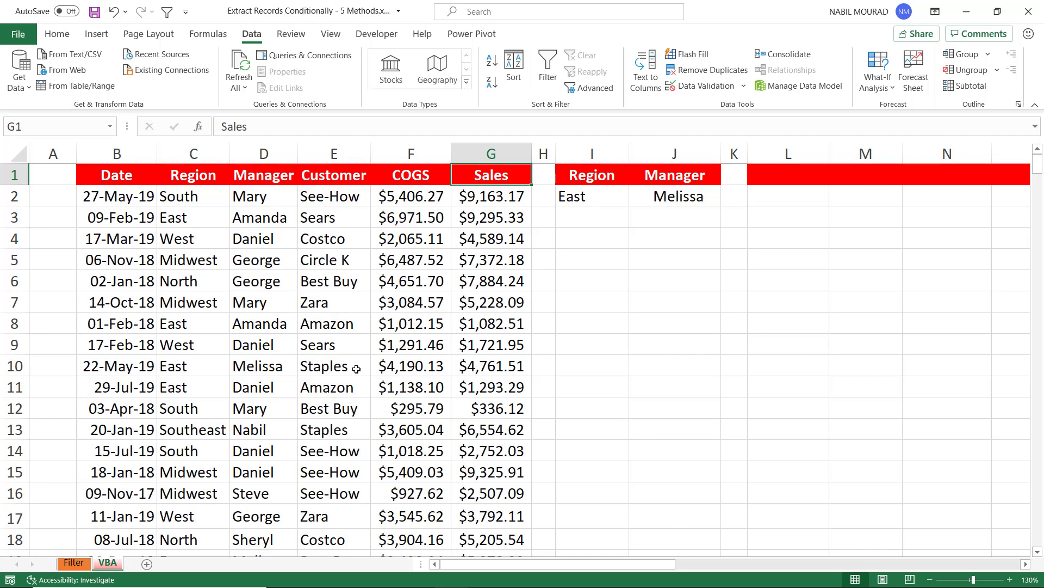
# Step: Open the Visual Basic editor in a maximized window and insert a new standard module in the workbook's project
pyautogui.hotkey('alt', 'F11')
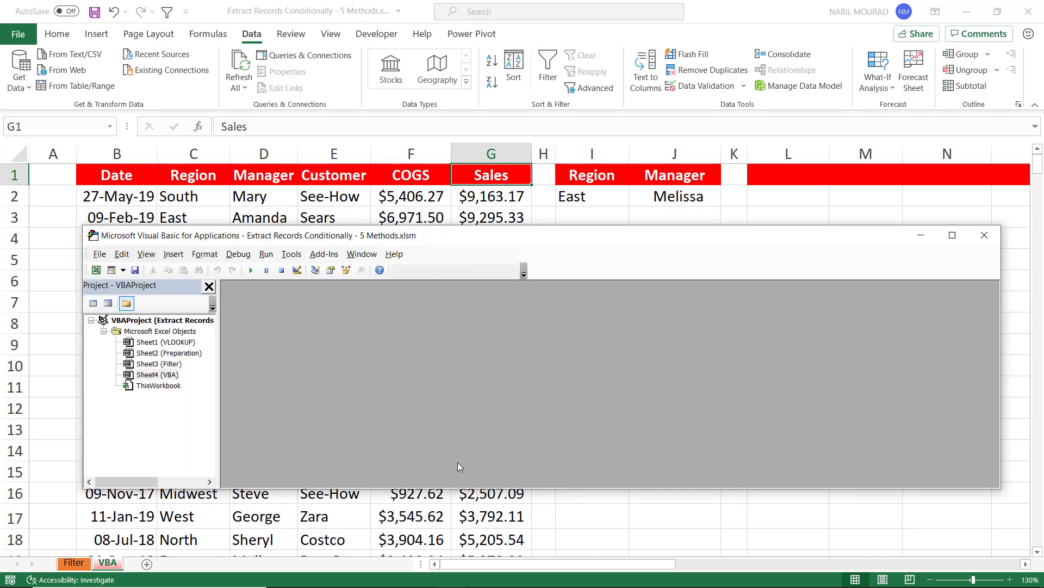
pyautogui.click(952, 235)
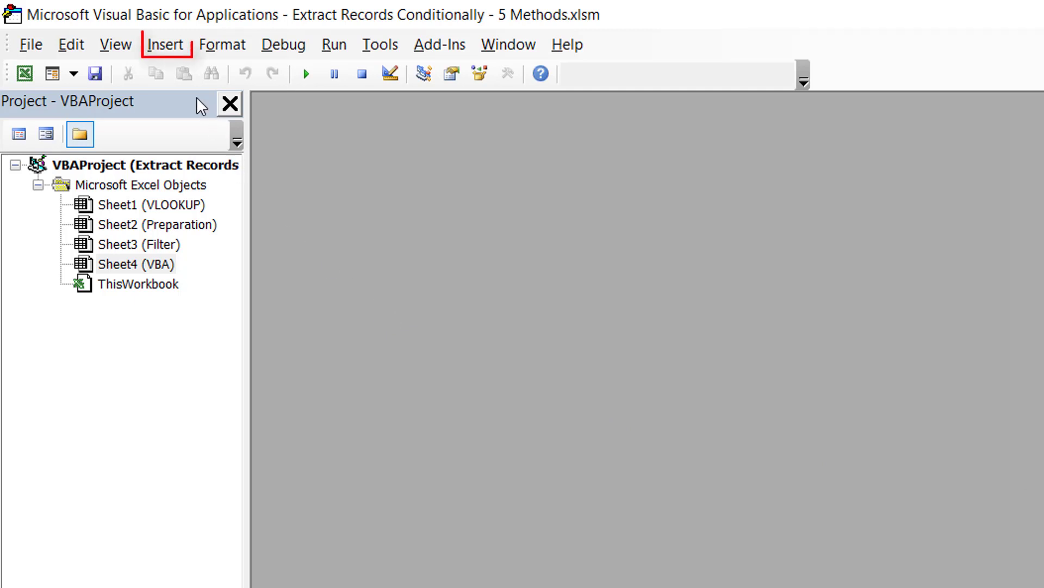
pyautogui.click(159, 62)
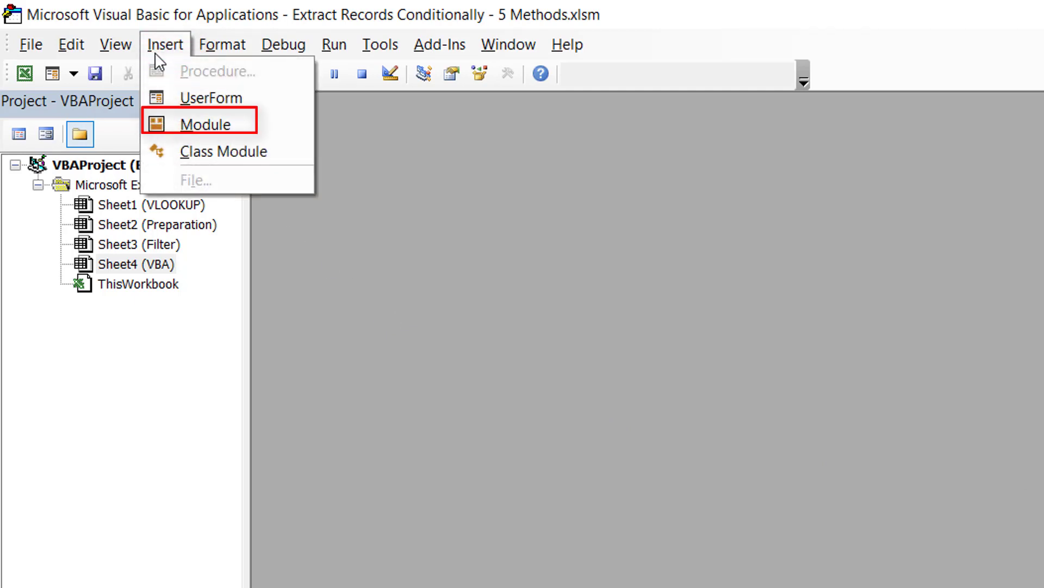
pyautogui.click(215, 124)
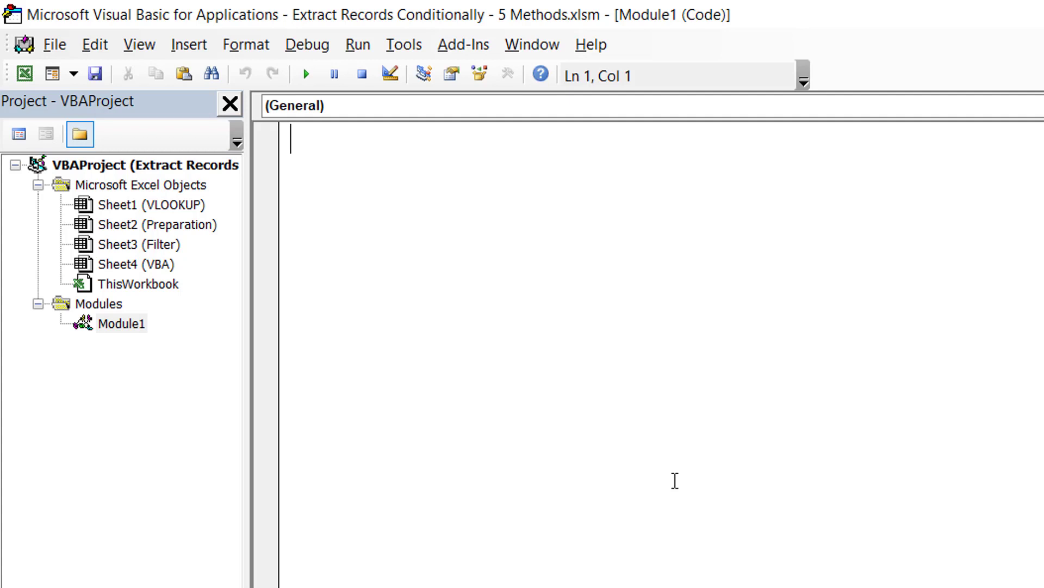
# Step: Create a Sub procedure named FilterForm in the module, with blank lines in its body
pyautogui.write('sub')
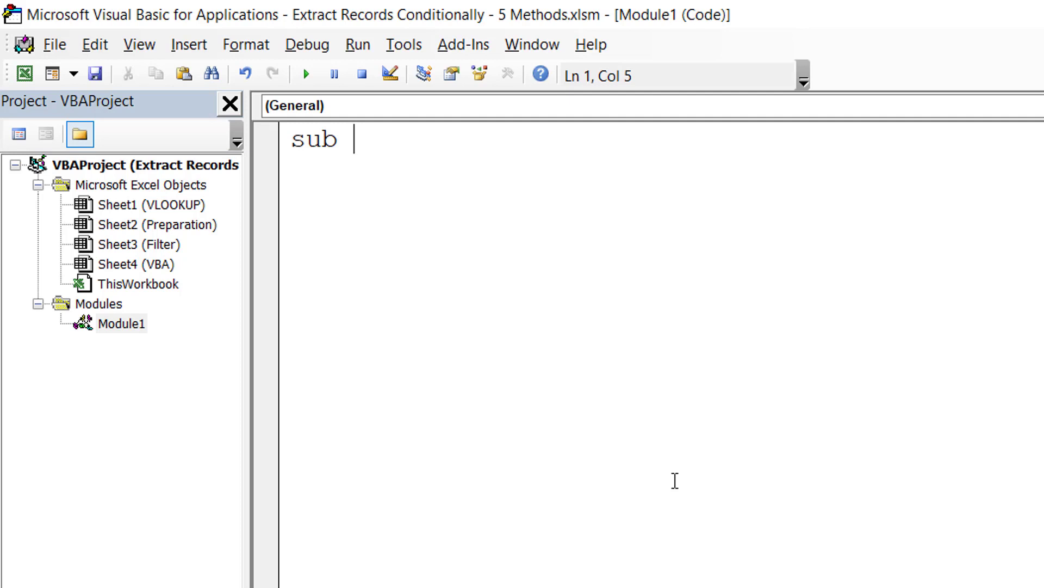
pyautogui.write(' FilterForm')
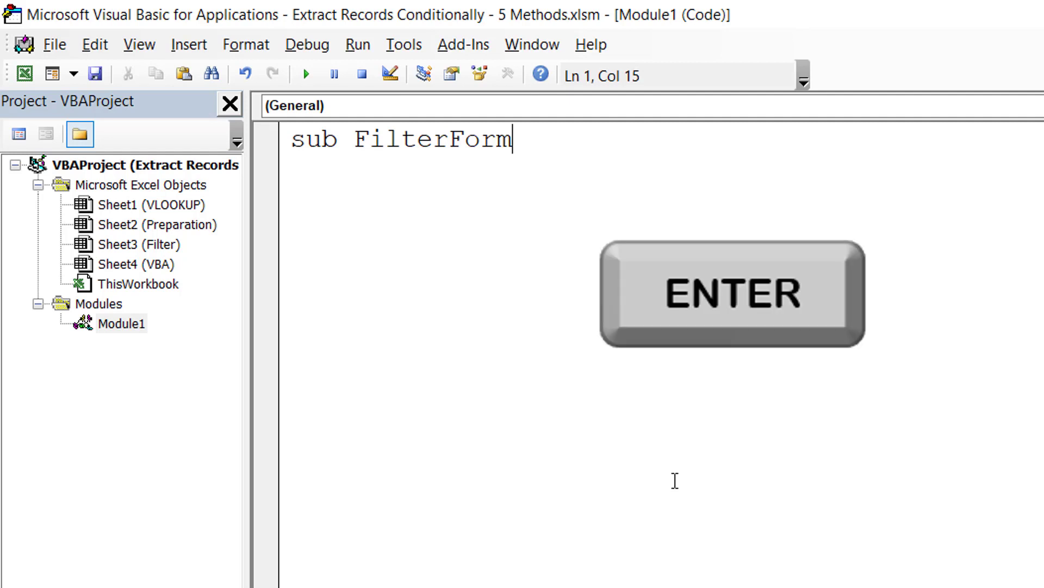
pyautogui.press('Return')
pyautogui.press('Return')
pyautogui.press('Return')
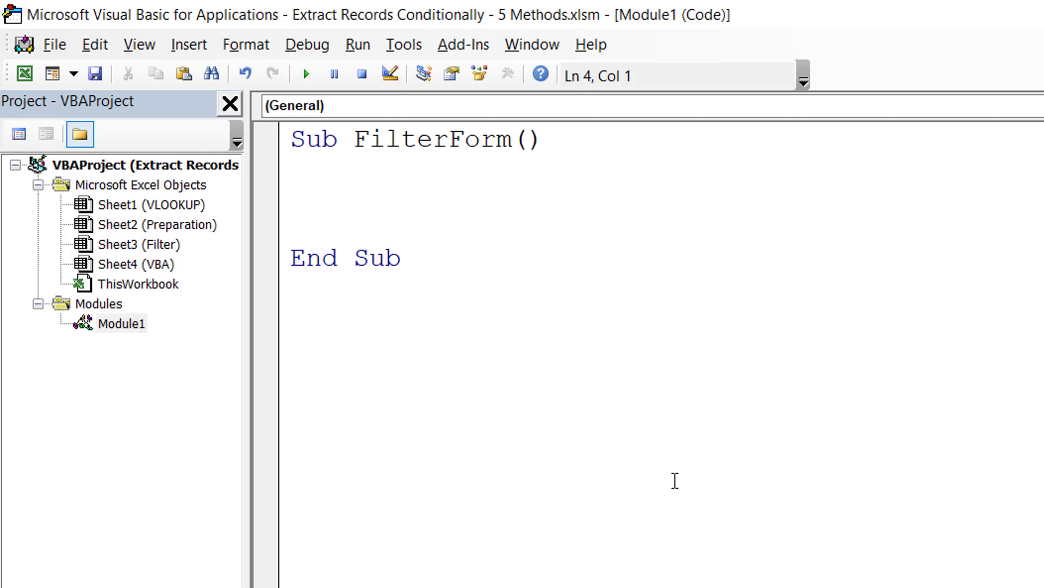
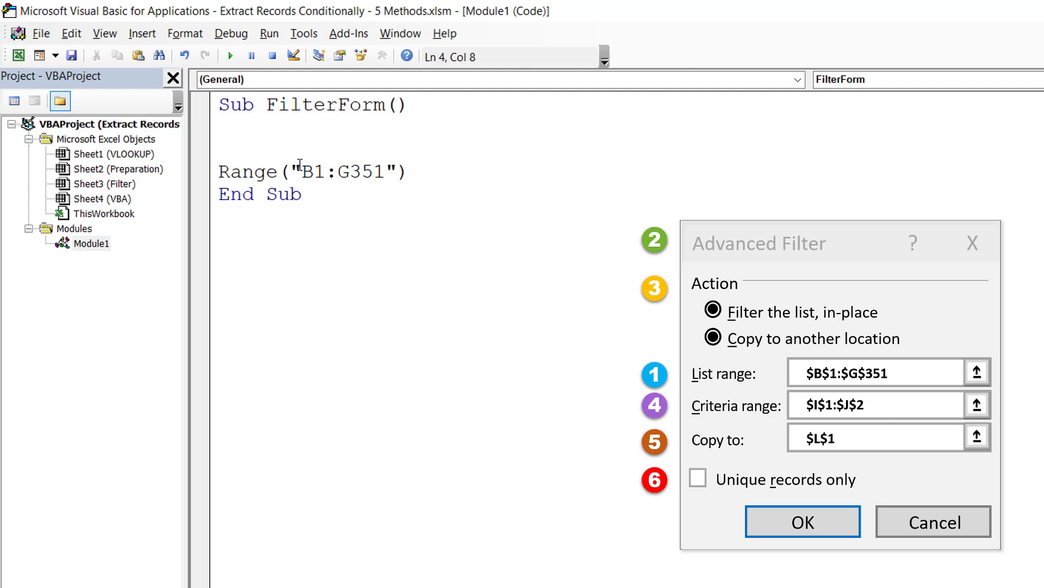
# Step: Call the AdvancedFilter method on Range("B1:G351") in FilterForm with its action argument set to xlFilterCopy
pyautogui.click(417, 172)
pyautogui.write('.')
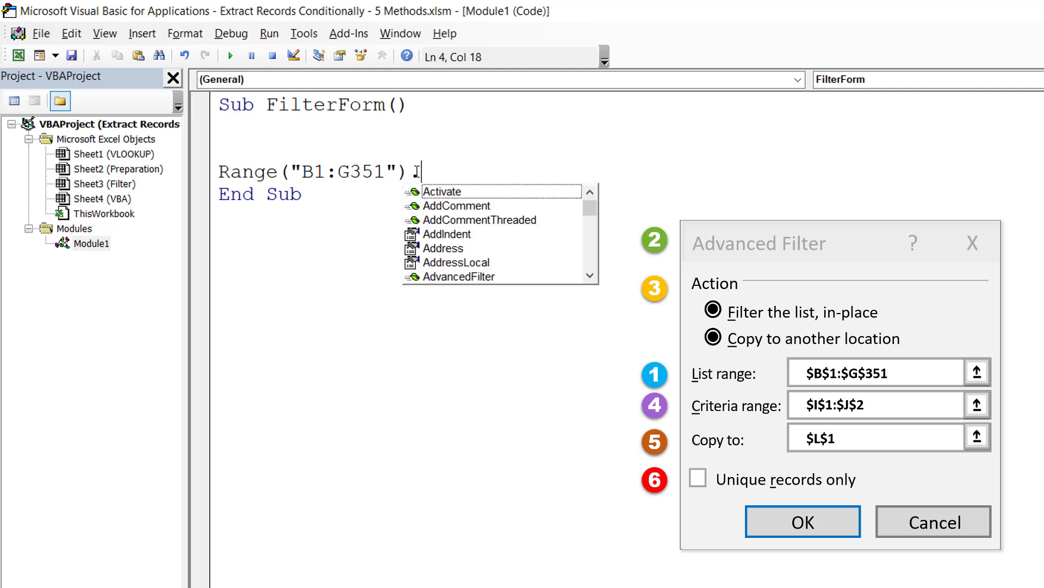
pyautogui.write('Advanced')
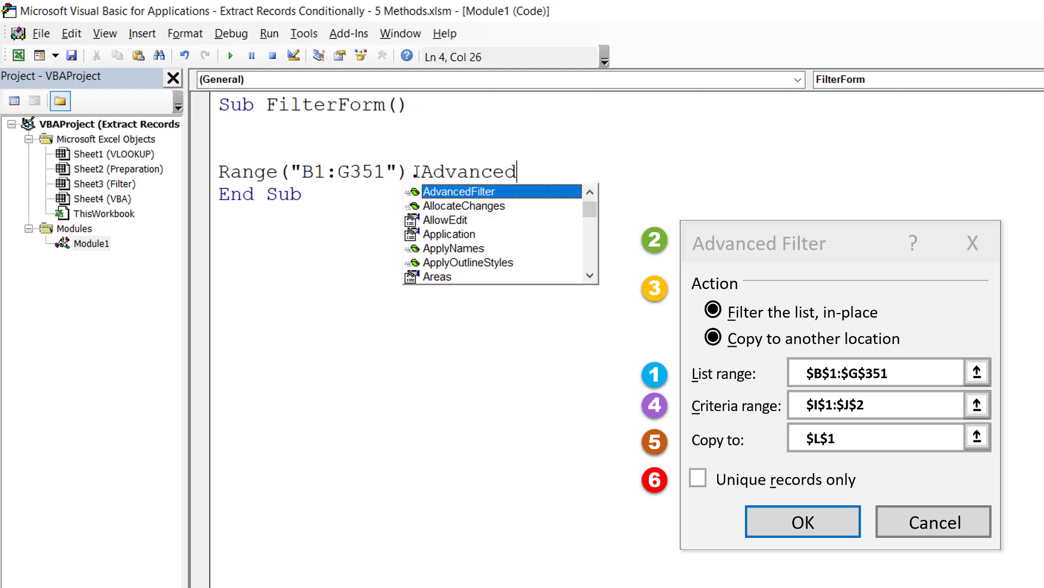
pyautogui.press('Tab')
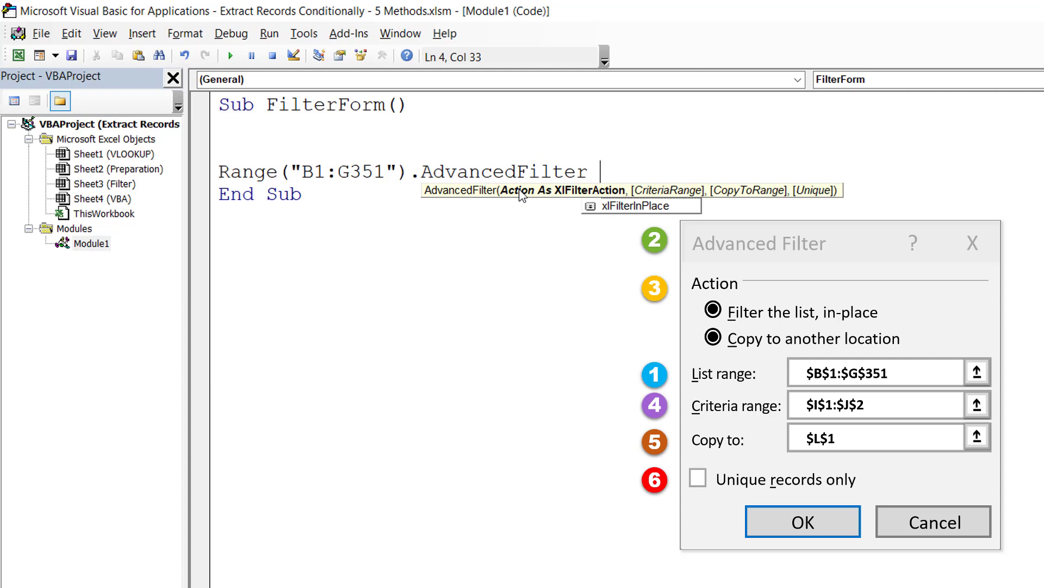
pyautogui.write('action:=')
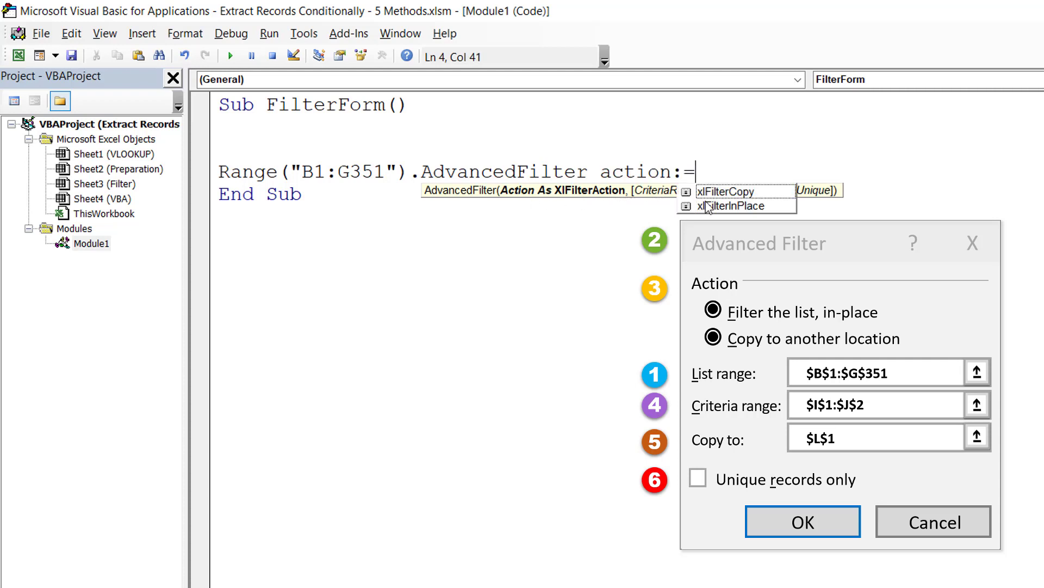
pyautogui.click(734, 192)
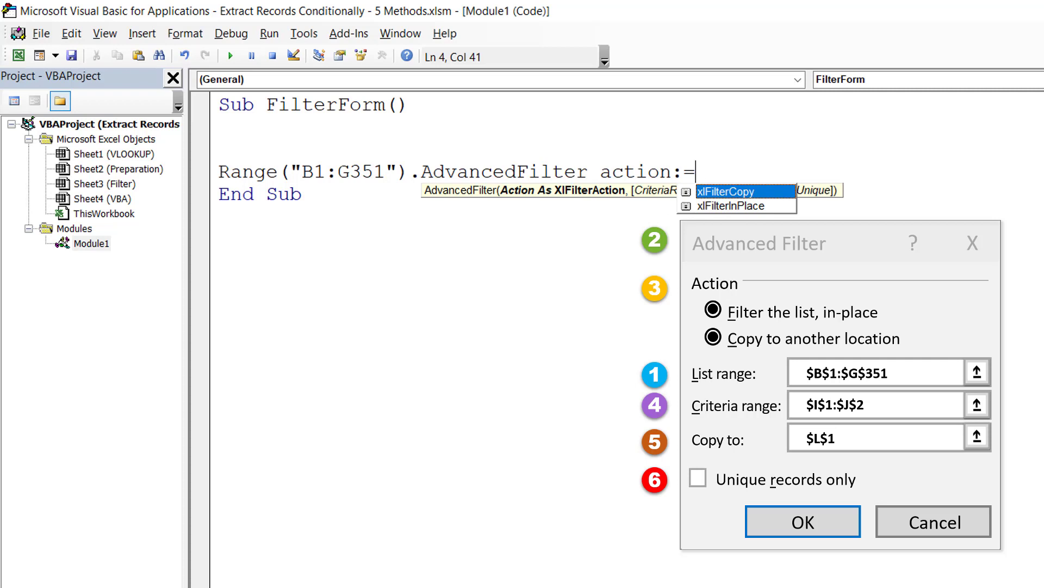
pyautogui.press('Tab')
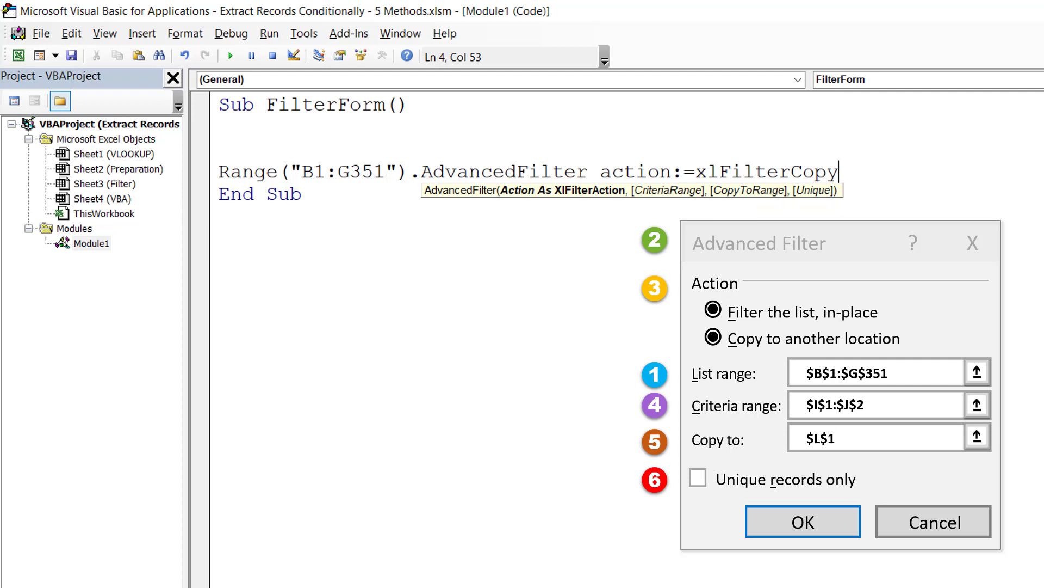
# Step: Add the CriteriaRange argument to the AdvancedFilter call, set to Range("I1:J2")
pyautogui.write(',')
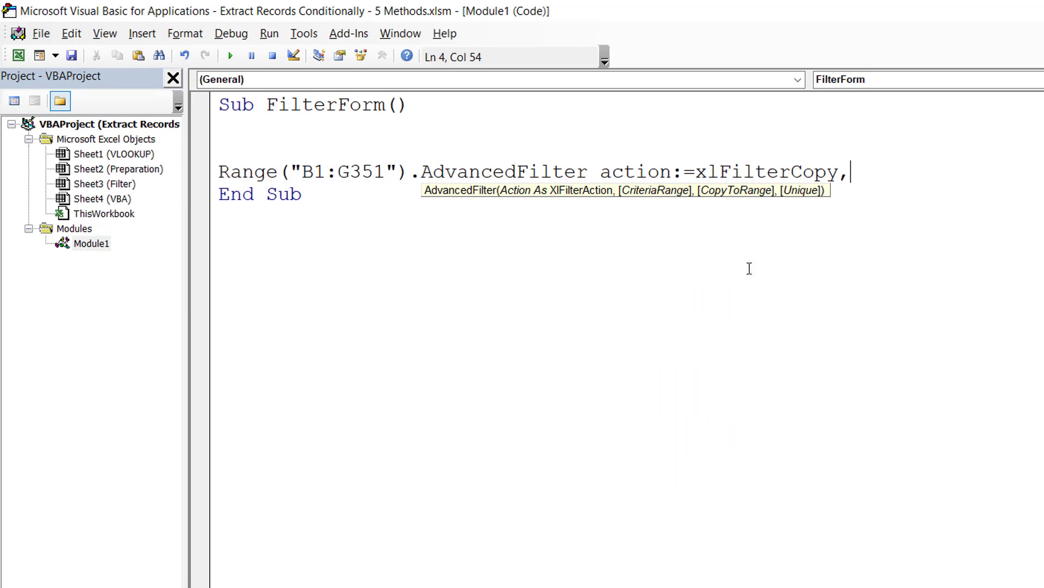
pyautogui.write('CriteriaRange:=')
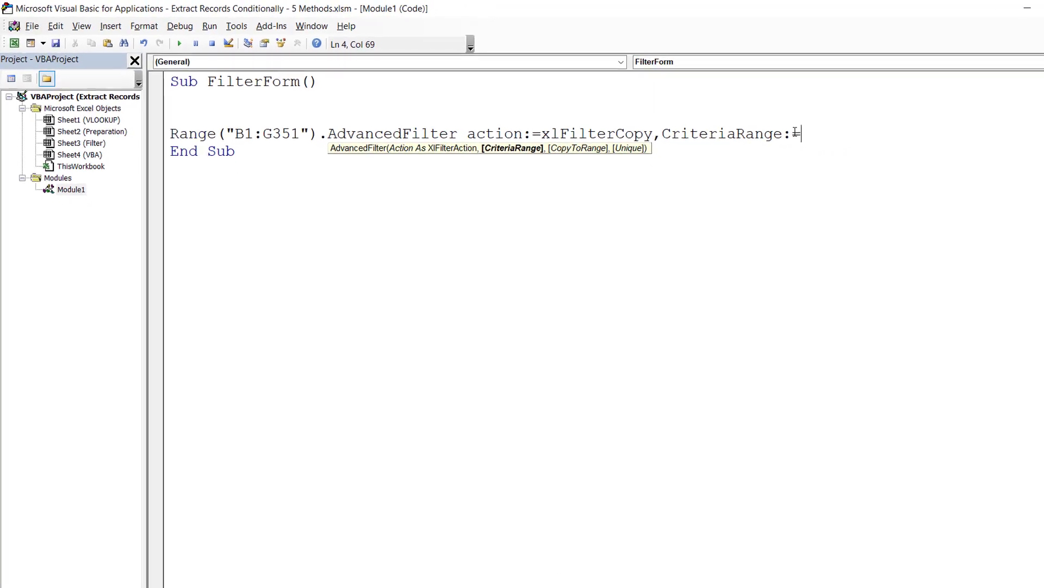
pyautogui.press('super+Down')
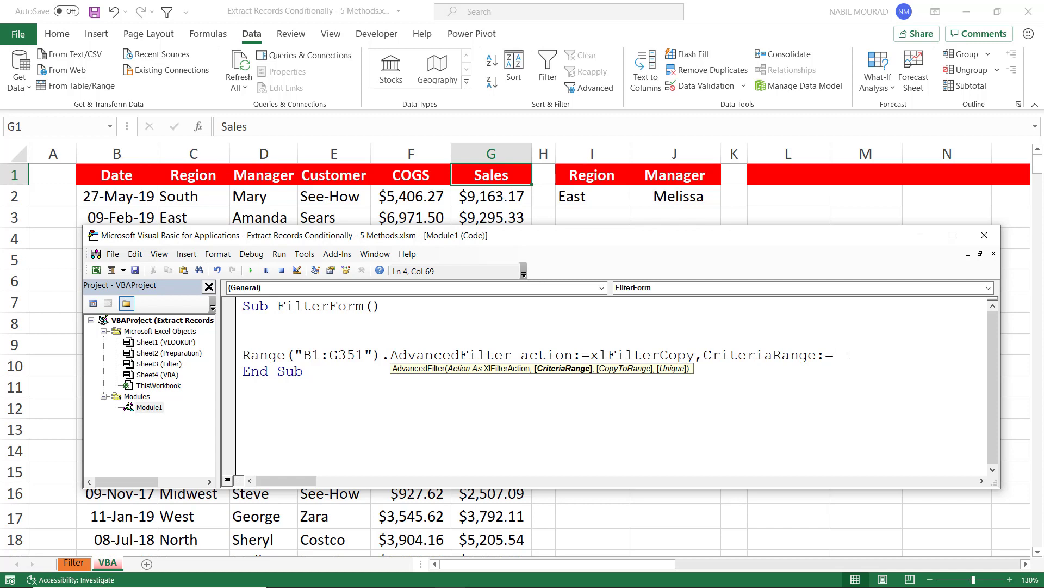
pyautogui.write('Range("')
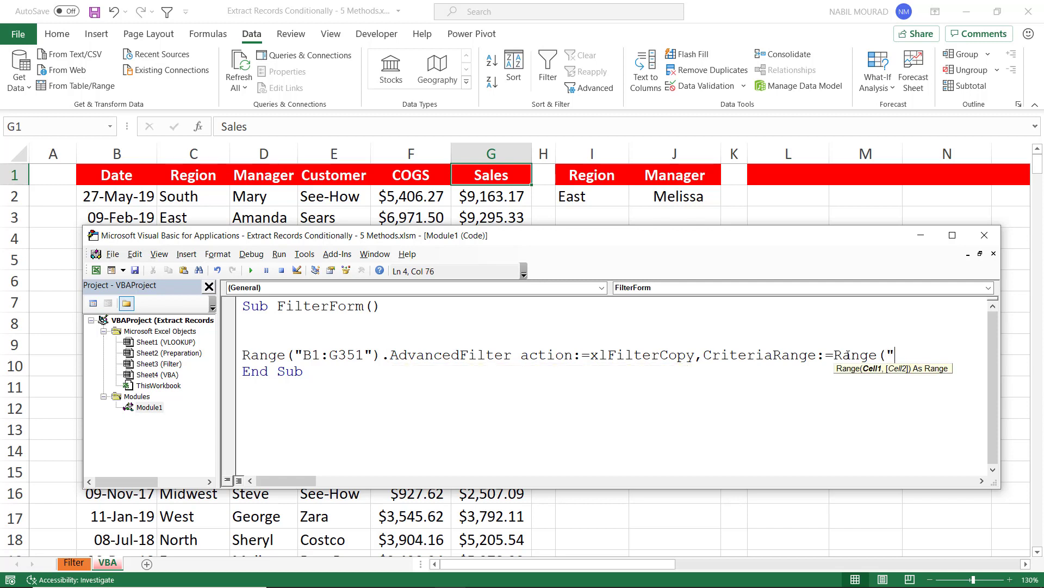
pyautogui.write('I1:J2")')
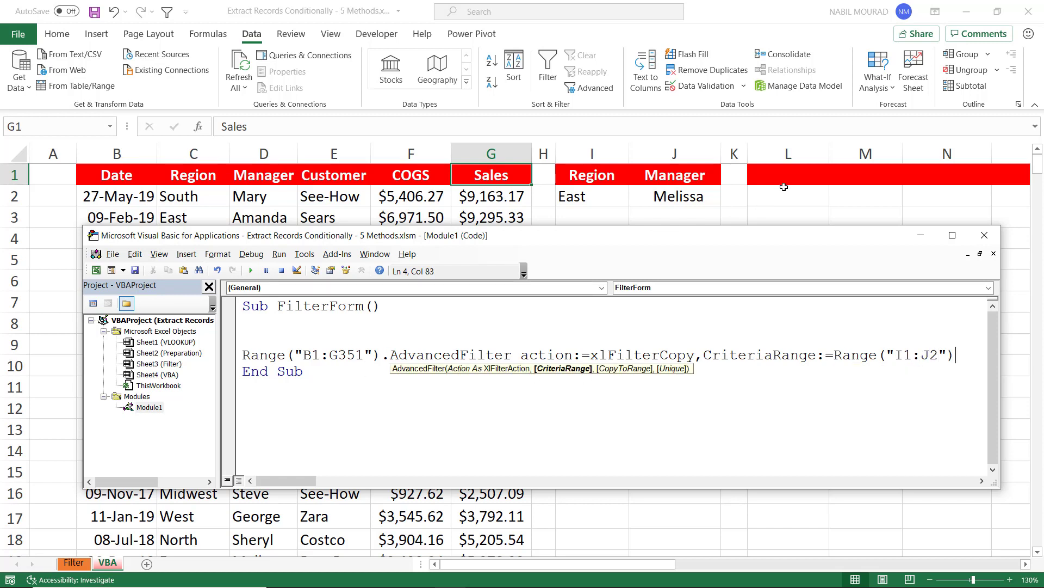
pyautogui.click(953, 235)
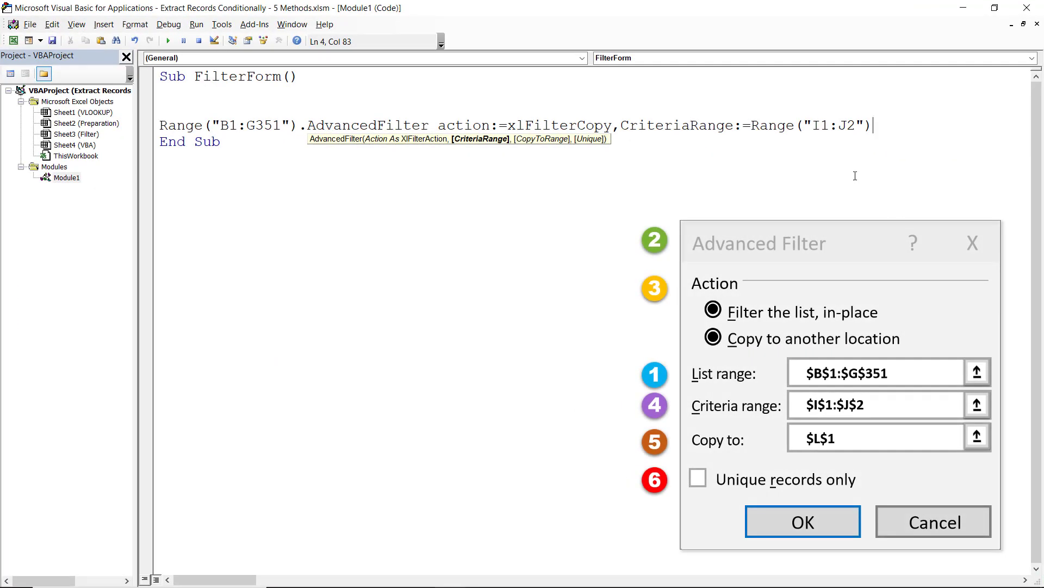
# Step: Complete the AdvancedFilter call with CopyToRange set to Range("L1") and Unique set to False
pyautogui.write(',')
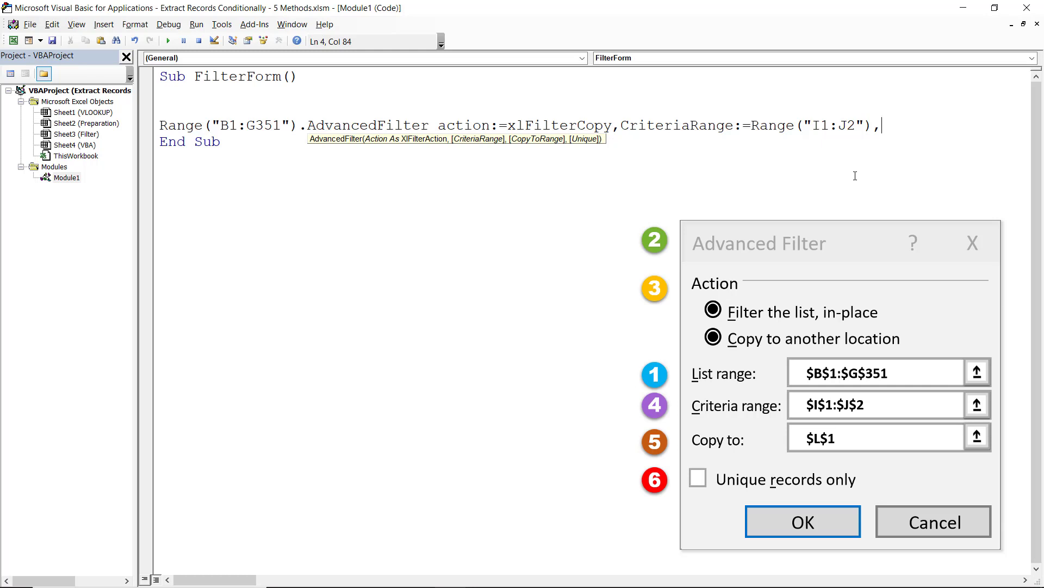
pyautogui.write('CopyToRange:=')
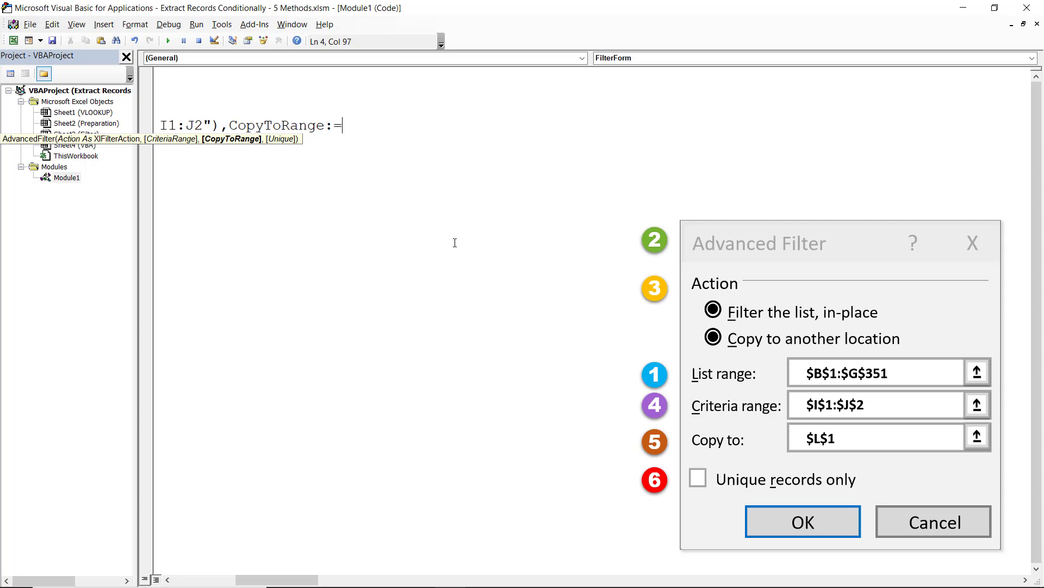
pyautogui.write('Range("L1"),')
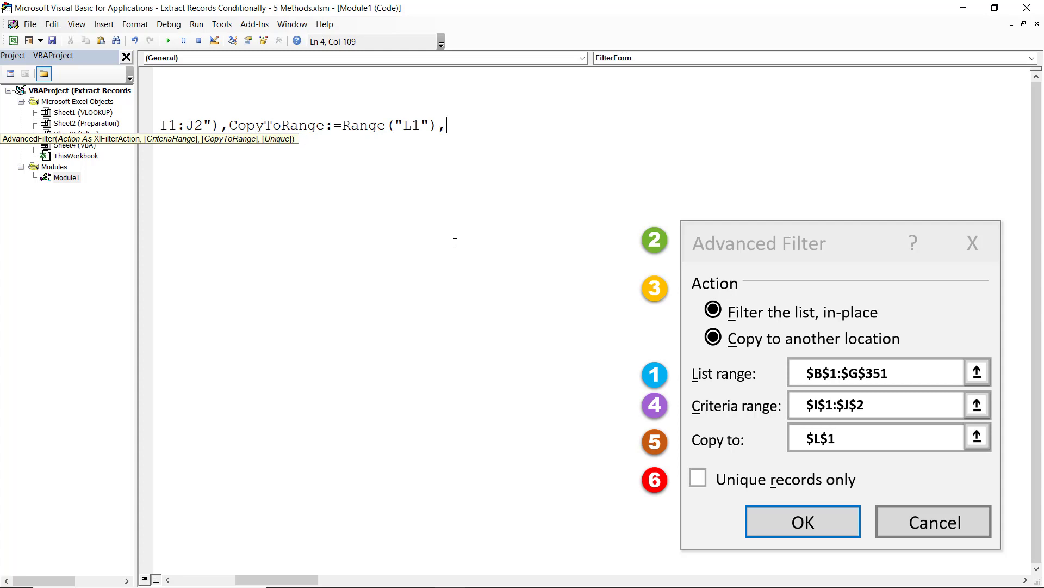
pyautogui.write('Unique:=False')
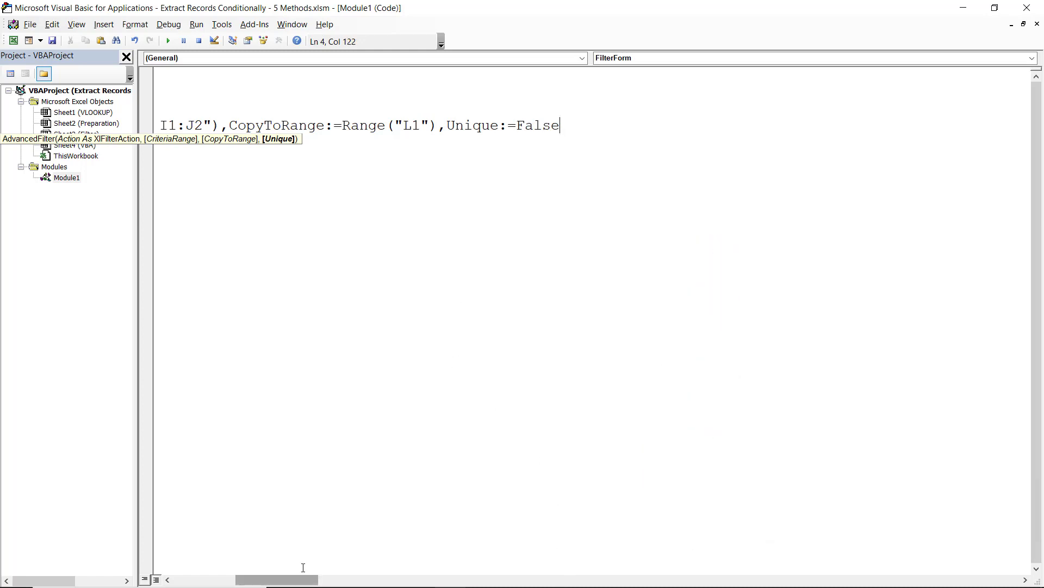
pyautogui.moveTo(288, 583); pyautogui.dragTo(206, 582)
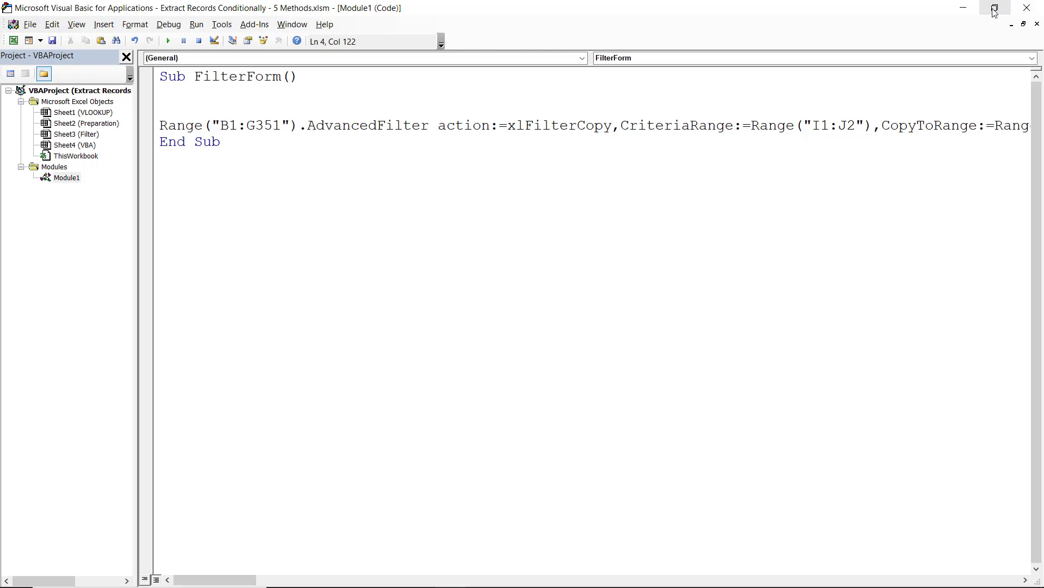
# Step: Jump from B1 to the last data row on the sheet, and in FilterForm declare LastRow As Long and assign it Range("B1").End(xlDown).Row
pyautogui.click(964, 8)
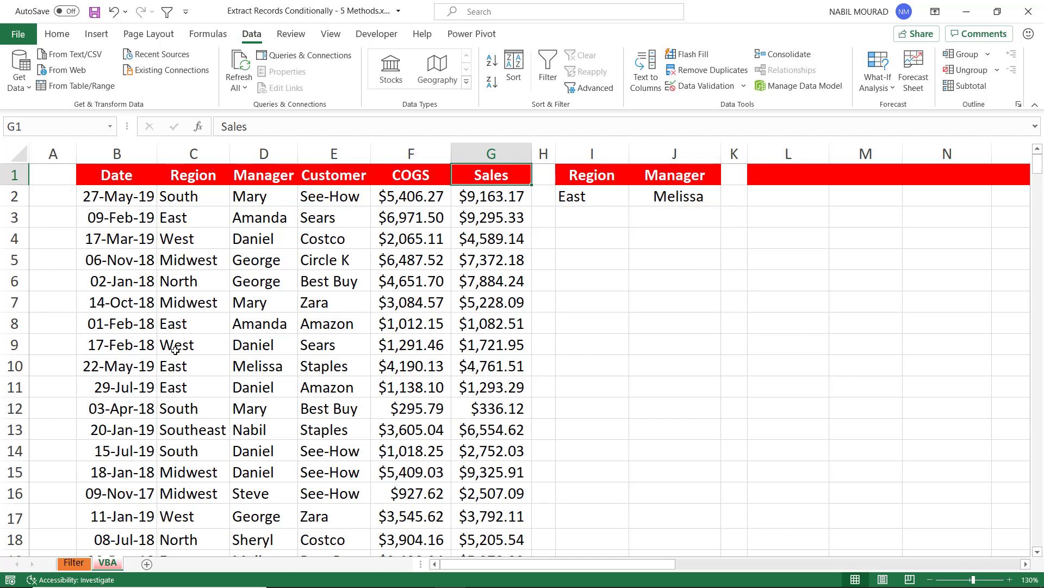
pyautogui.click(125, 178)
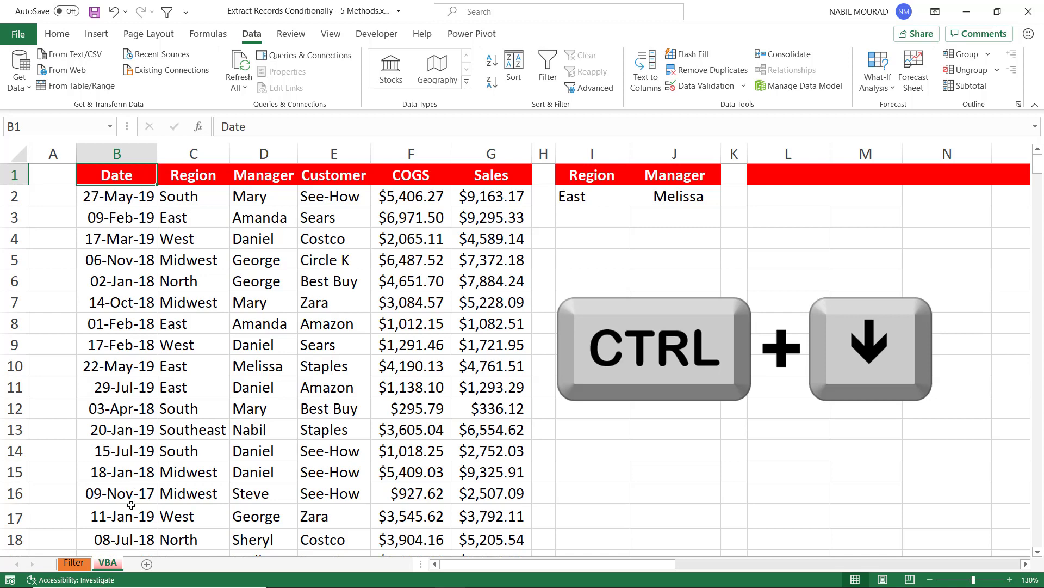
pyautogui.hotkey('ctrl', 'Down')
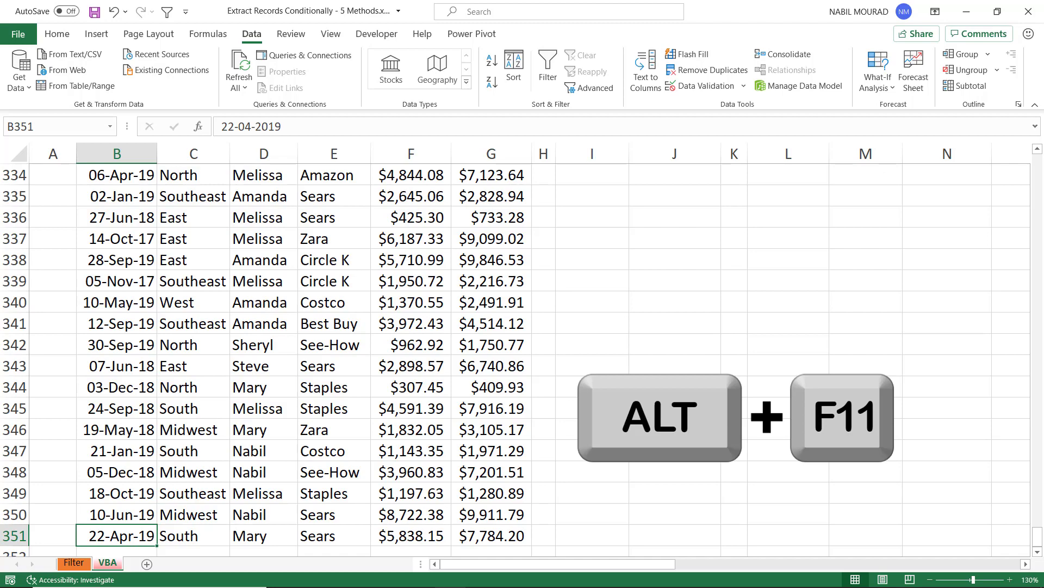
pyautogui.hotkey('alt', 'F11')
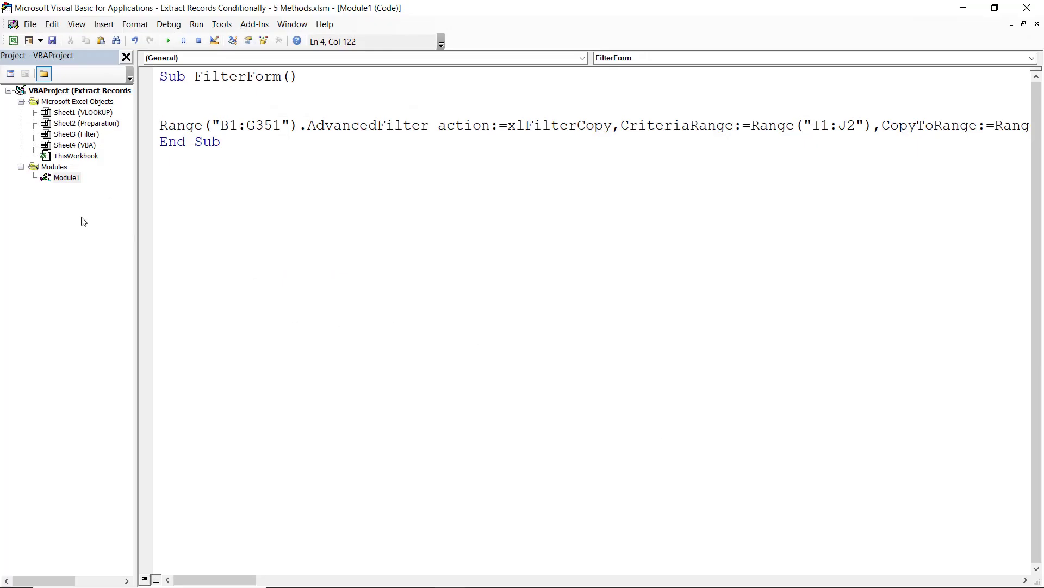
pyautogui.click(161, 93)
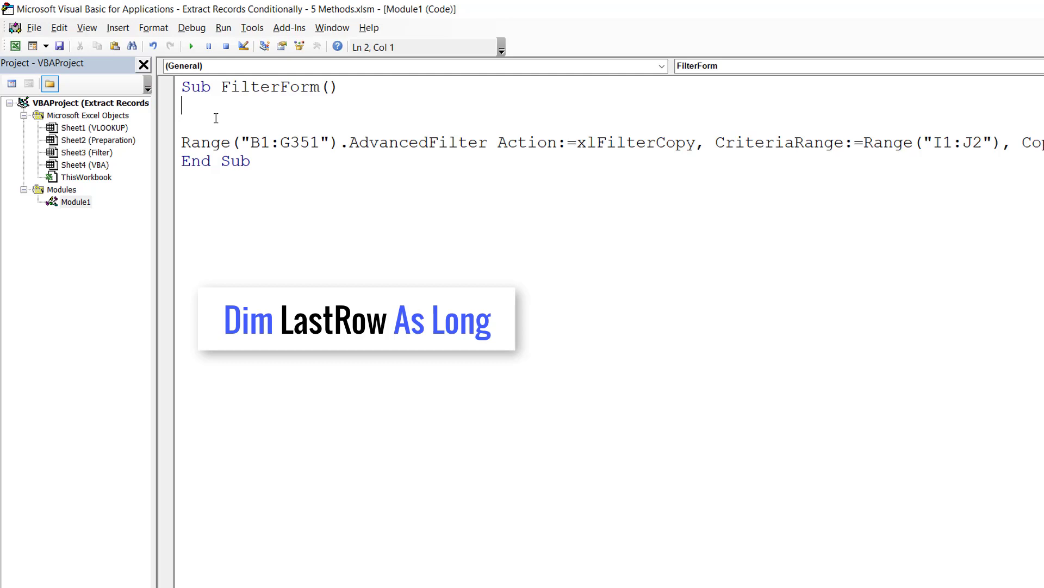
pyautogui.write('Dim LastRow As Long LastRow = Range("B1").End(xlDown).Row')
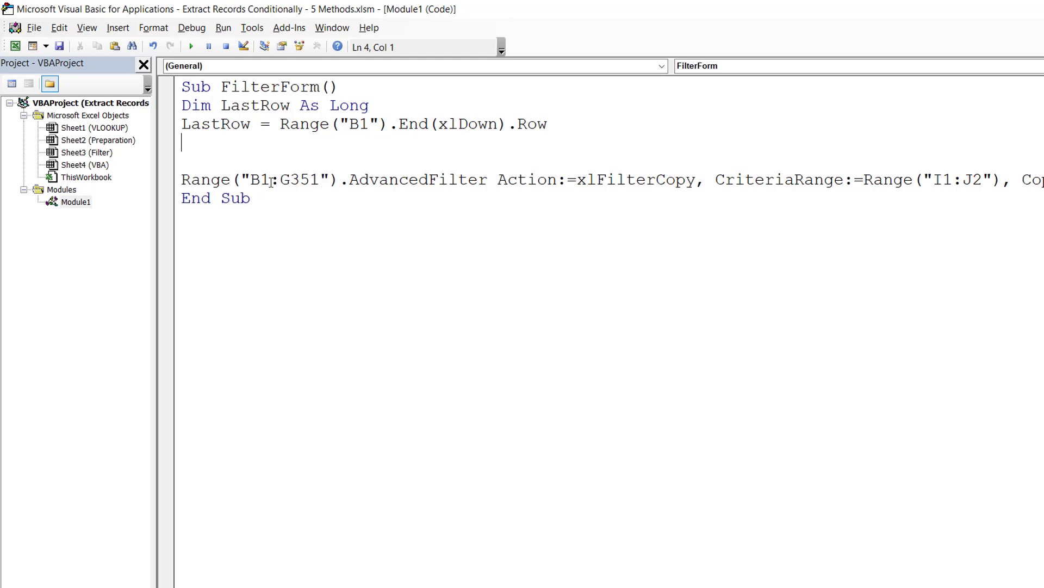
# Step: Replace the fixed B1:G351 list range in the AdvancedFilter line with Range("B1").Resize(LastRow,6)
pyautogui.moveTo(275, 181); pyautogui.dragTo(319, 181)
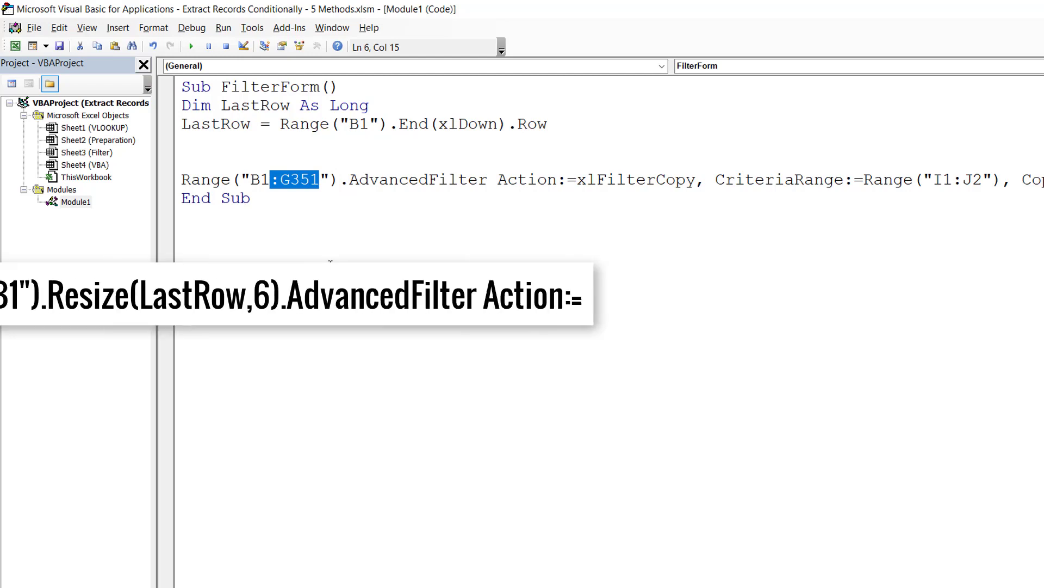
pyautogui.press('Delete')
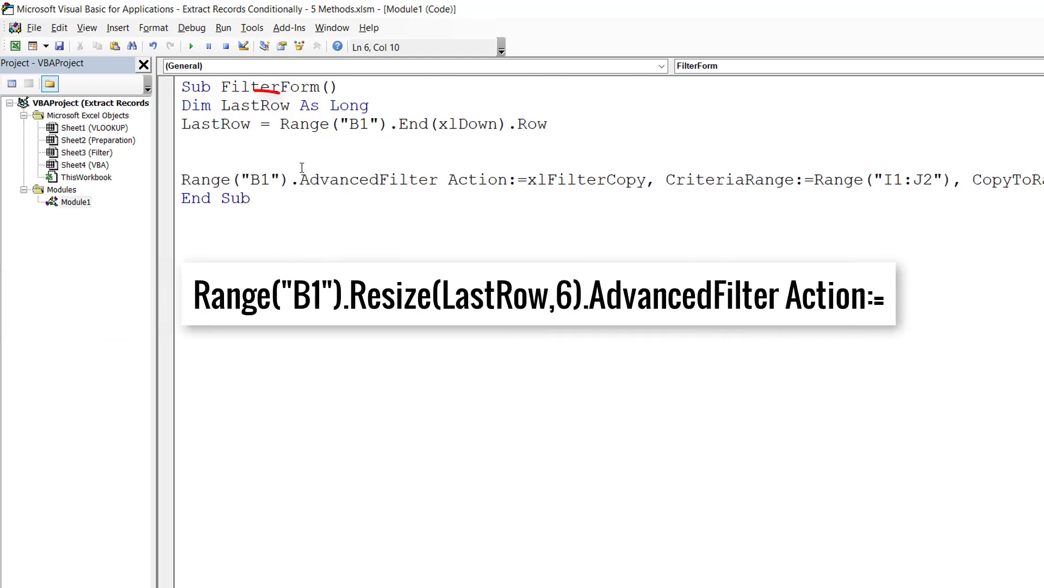
pyautogui.click(289, 180)
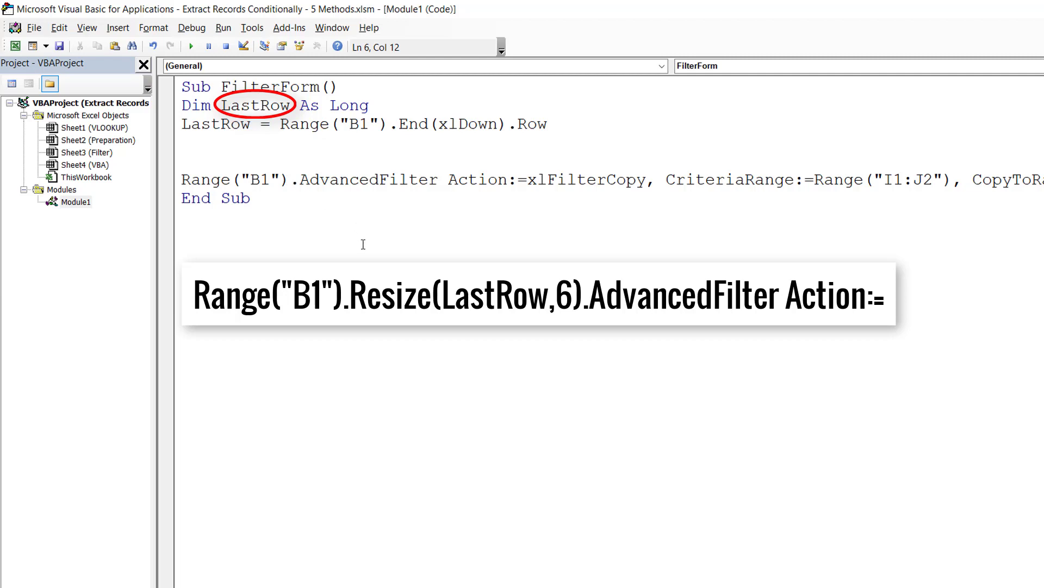
pyautogui.write('.Resize(')
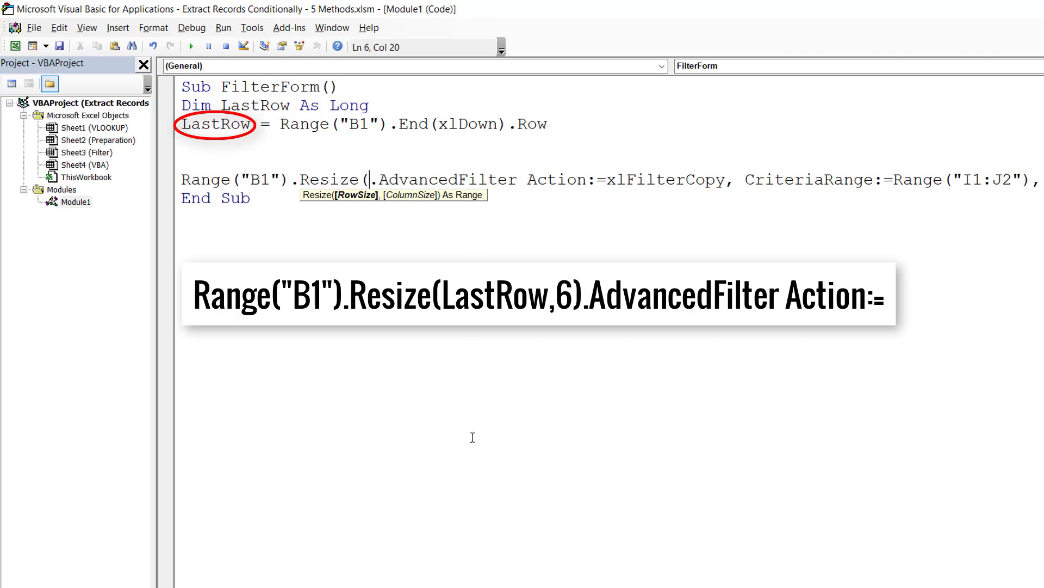
pyautogui.write('last')
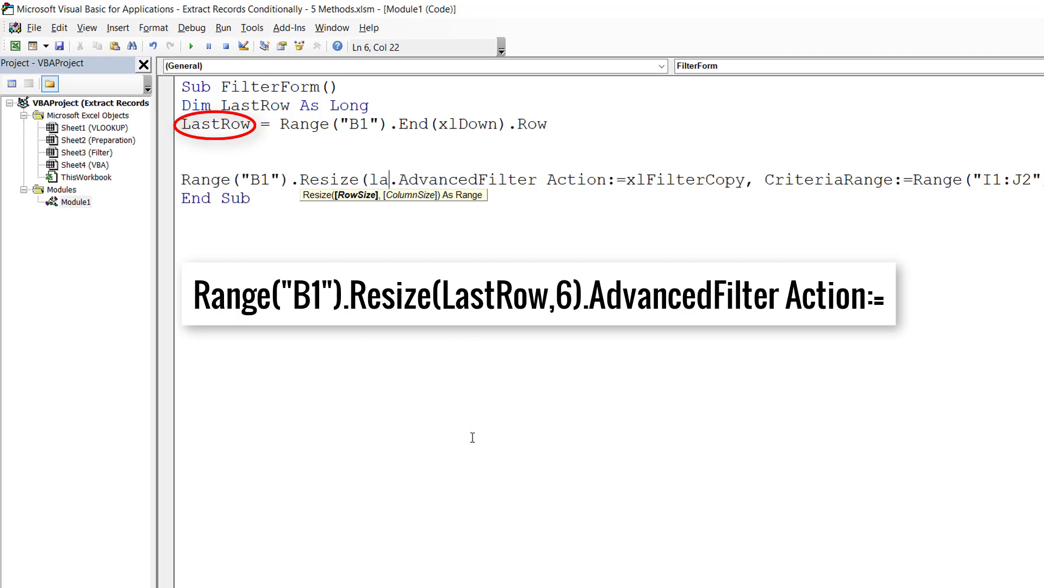
pyautogui.write('Row,')
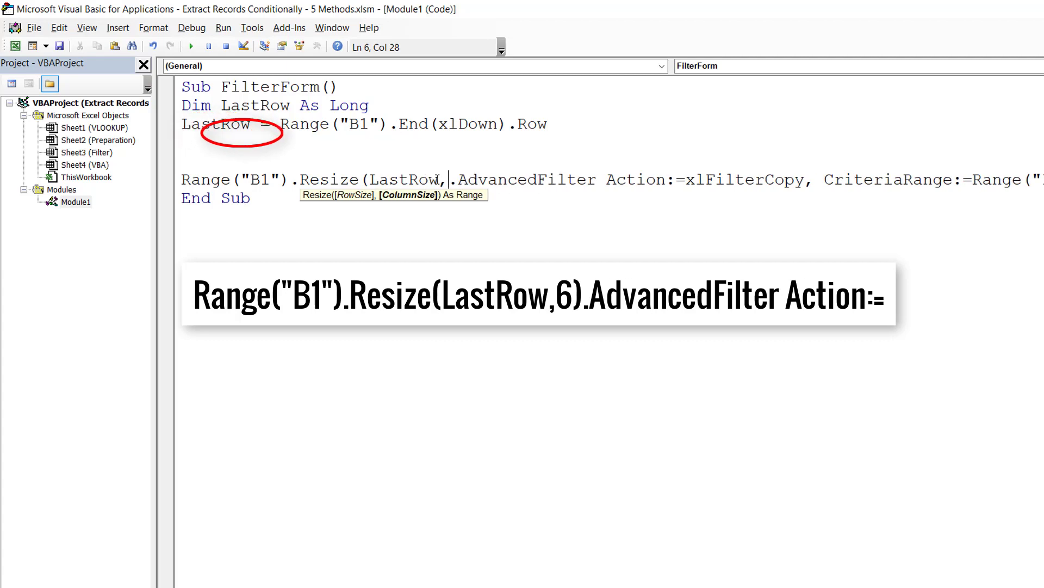
pyautogui.write('6)')
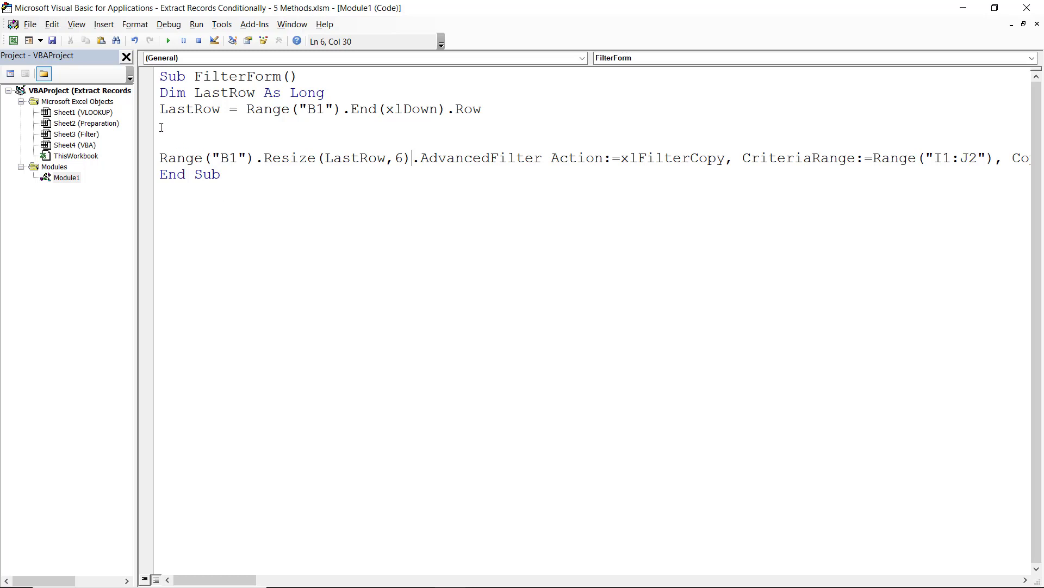
# Step: Review the criteria cells and the output header cell L1 on the VBA sheet, and return to the Visual Basic editor
pyautogui.click(995, 8)
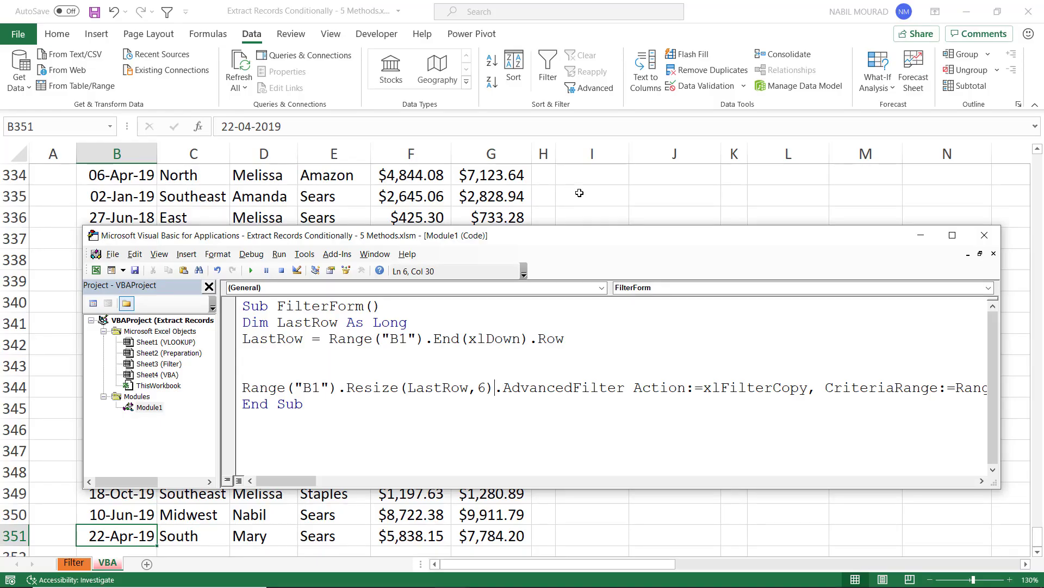
pyautogui.click(579, 189)
pyautogui.scroll(5, 620, 207)
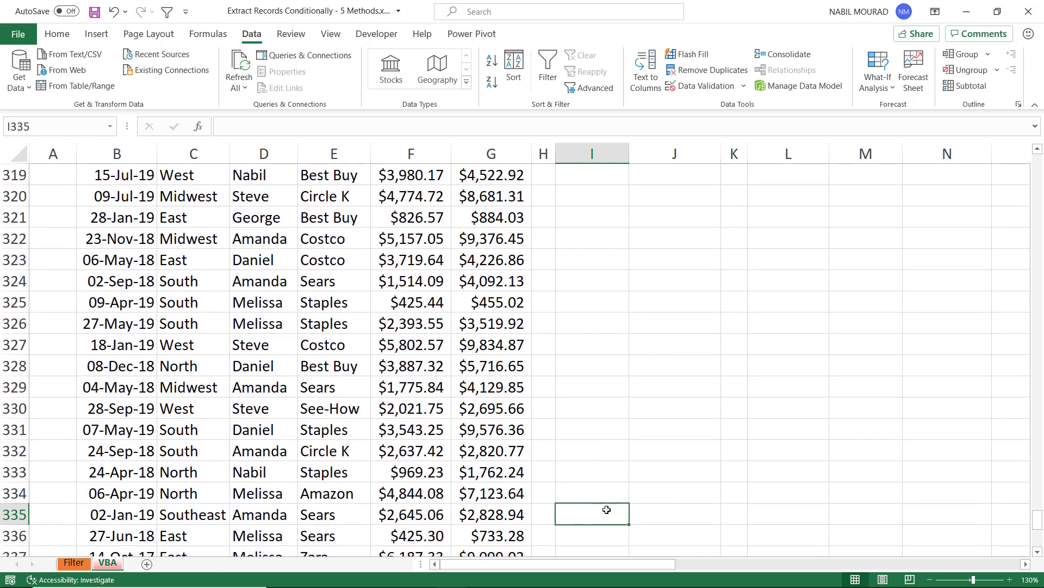
pyautogui.hotkey('ctrl', 'Up')
pyautogui.press('Down')
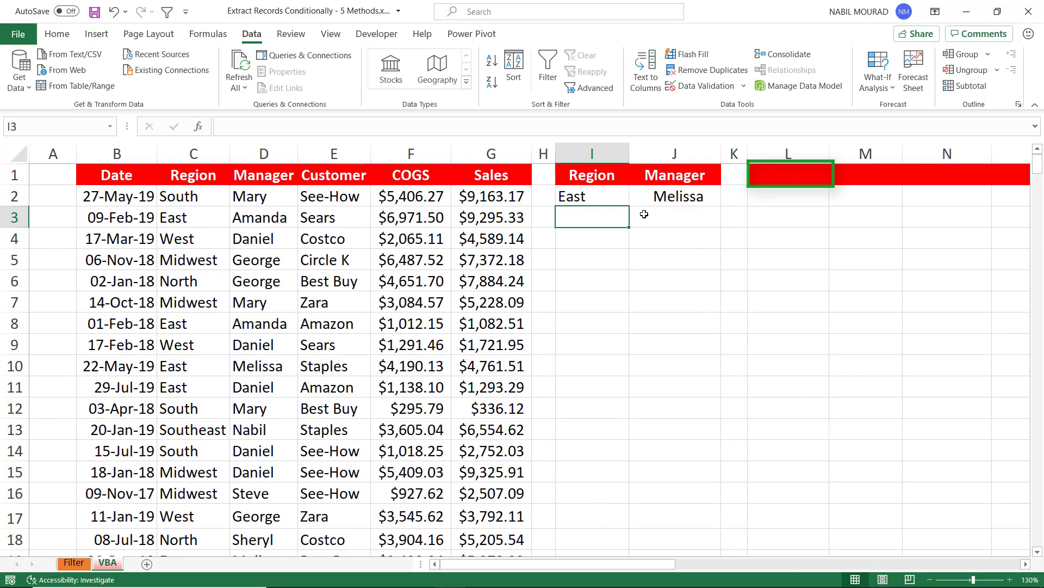
pyautogui.click(789, 172)
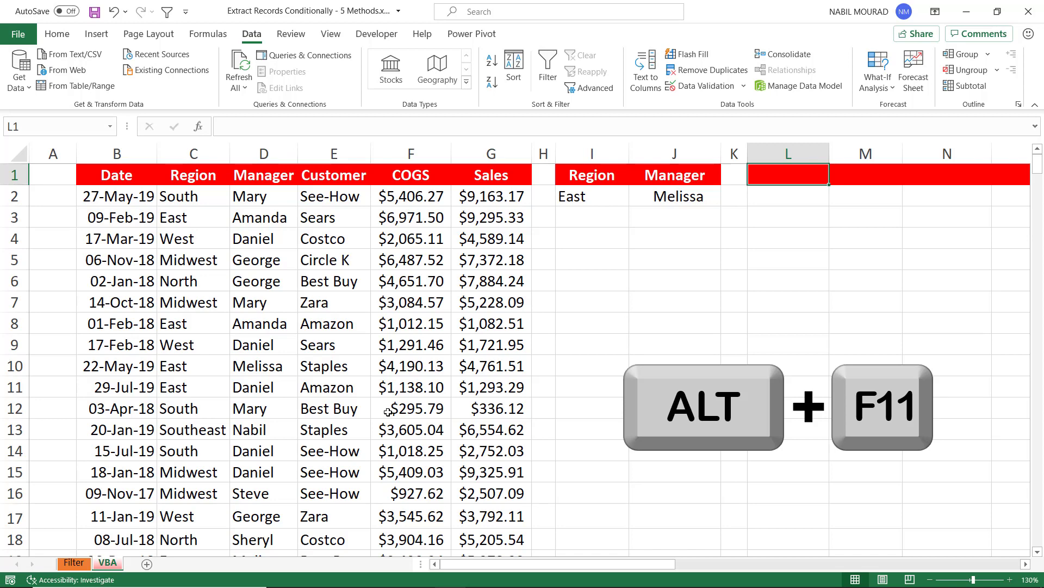
pyautogui.hotkey('alt', 'F11')
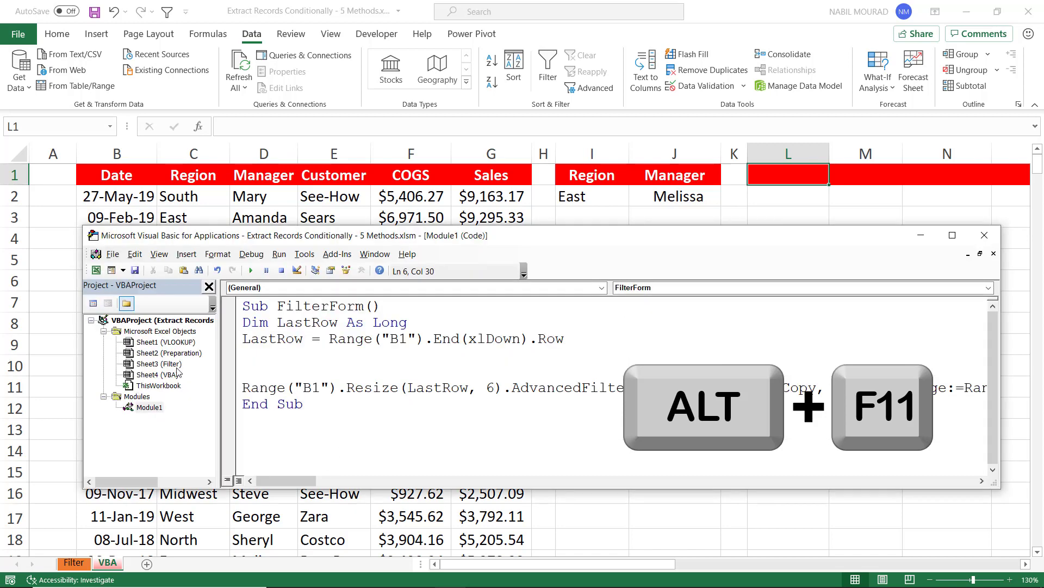
# Step: Add Range("L1").CurrentRegion.ClearContents below the LastRow assignment in FilterForm, and step through the macro line by line to its end
pyautogui.click(304, 364)
pyautogui.write('Range("L1").CurrentRegion.ClearContents')
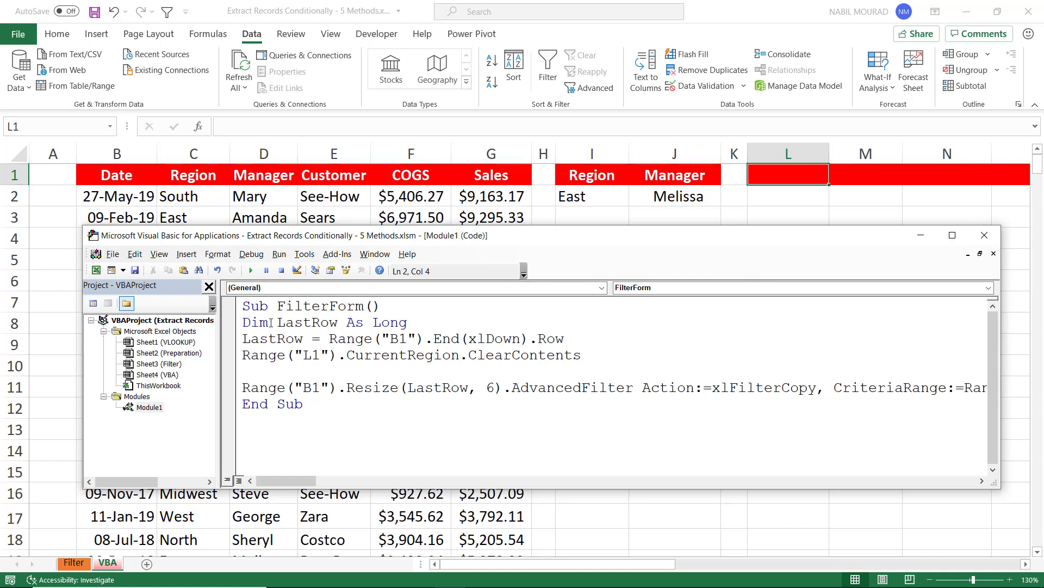
pyautogui.press('F8')
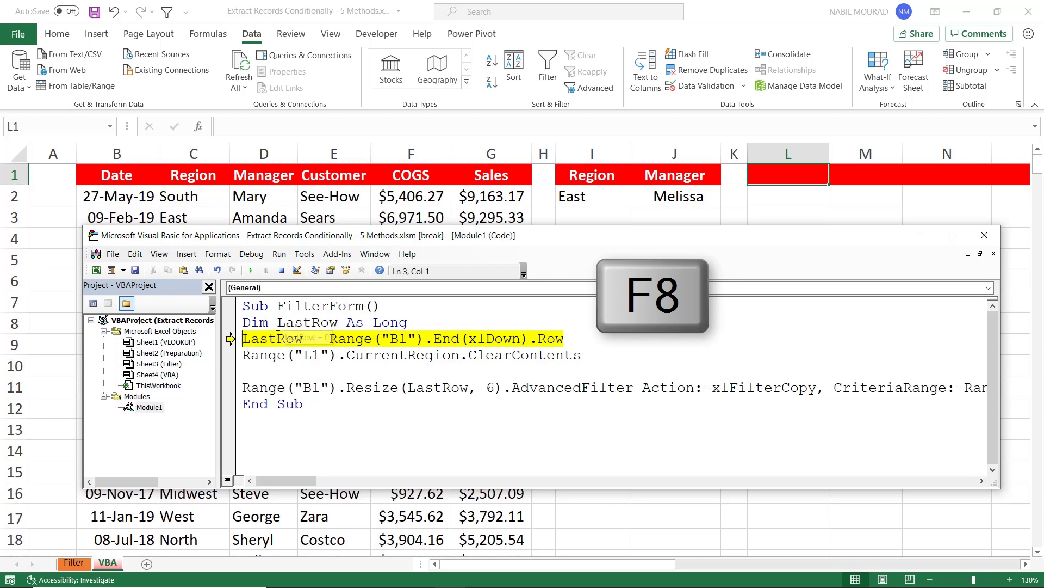
pyautogui.moveTo(278, 335)
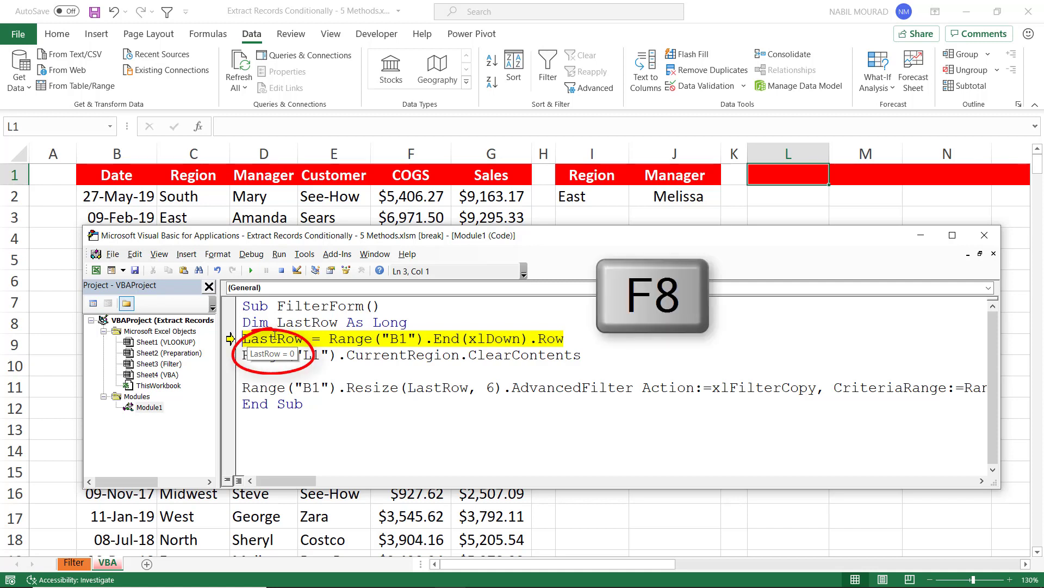
pyautogui.press('F8')
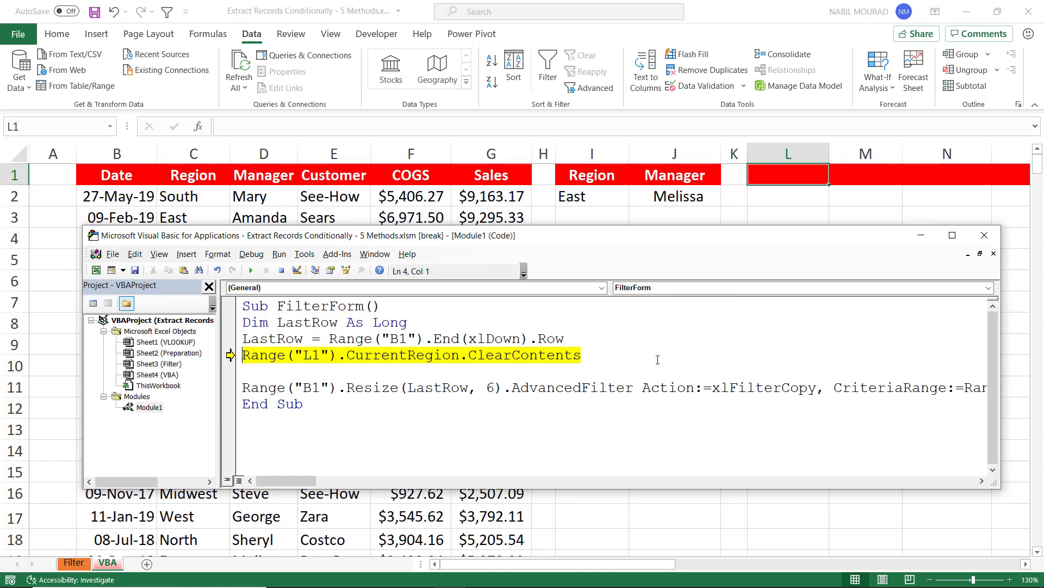
pyautogui.press('F8')
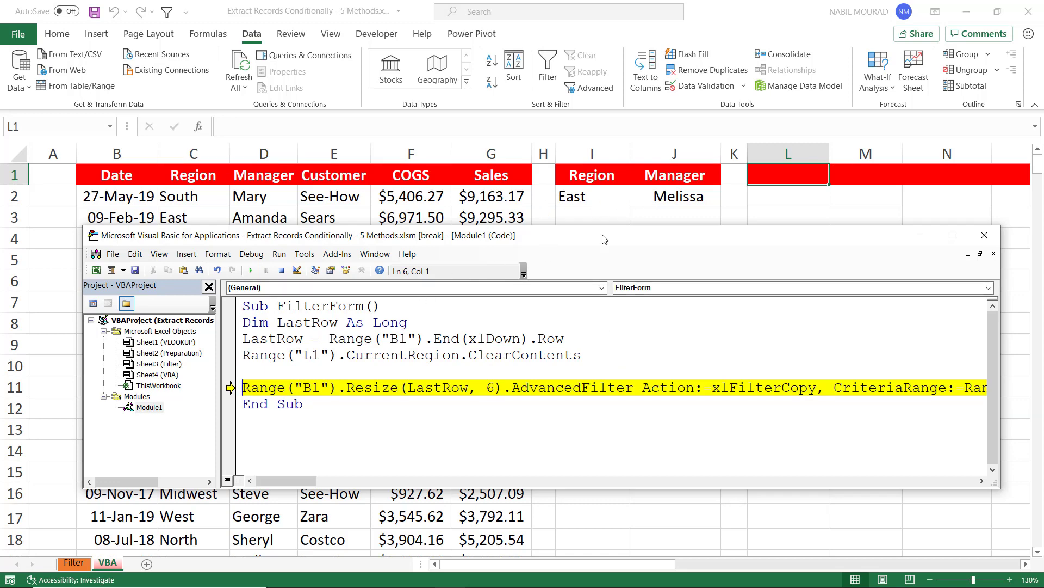
pyautogui.moveTo(603, 235); pyautogui.dragTo(575, 284)
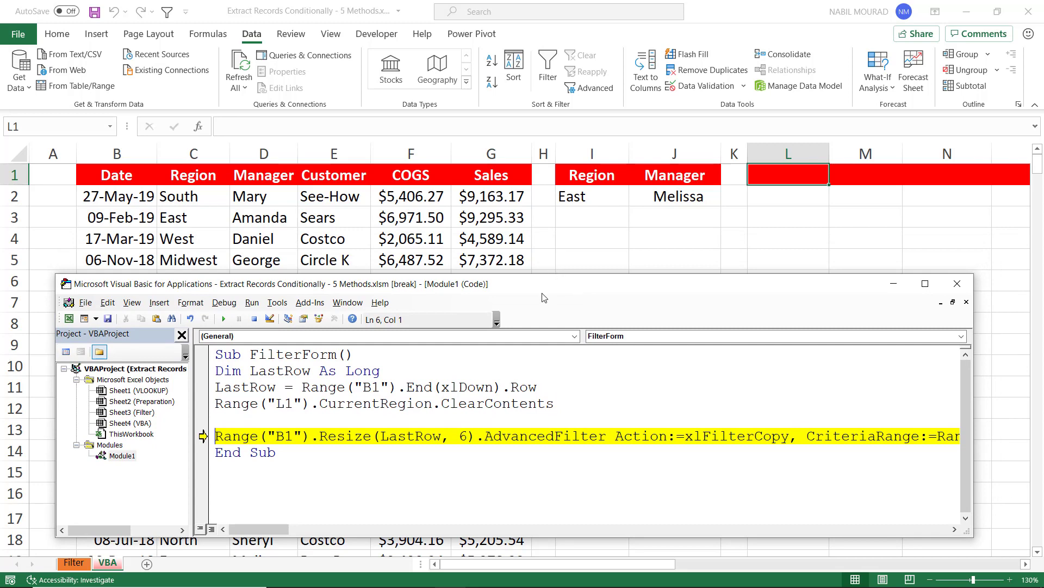
pyautogui.press('F8')
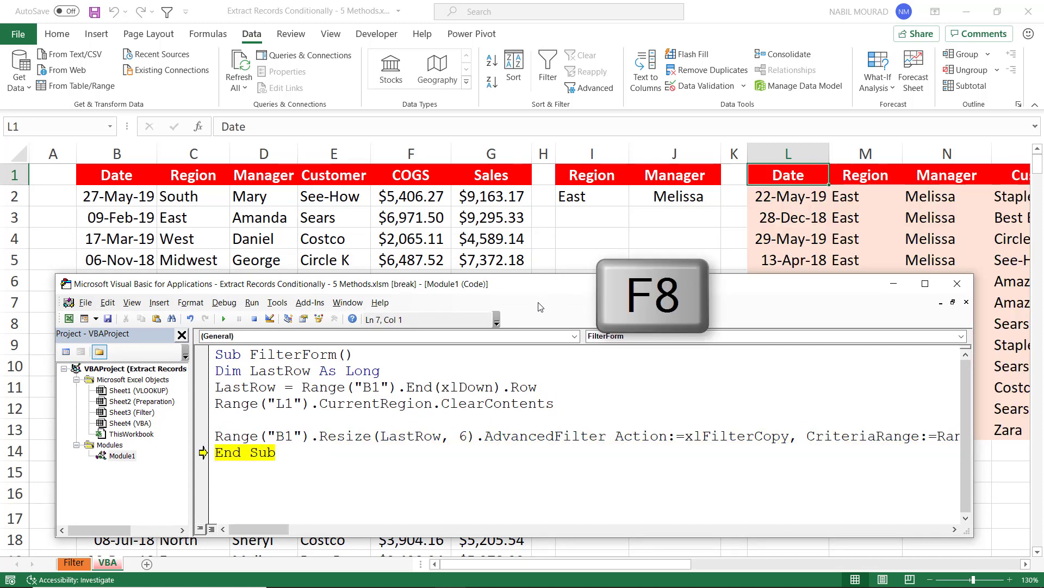
pyautogui.press('F8')
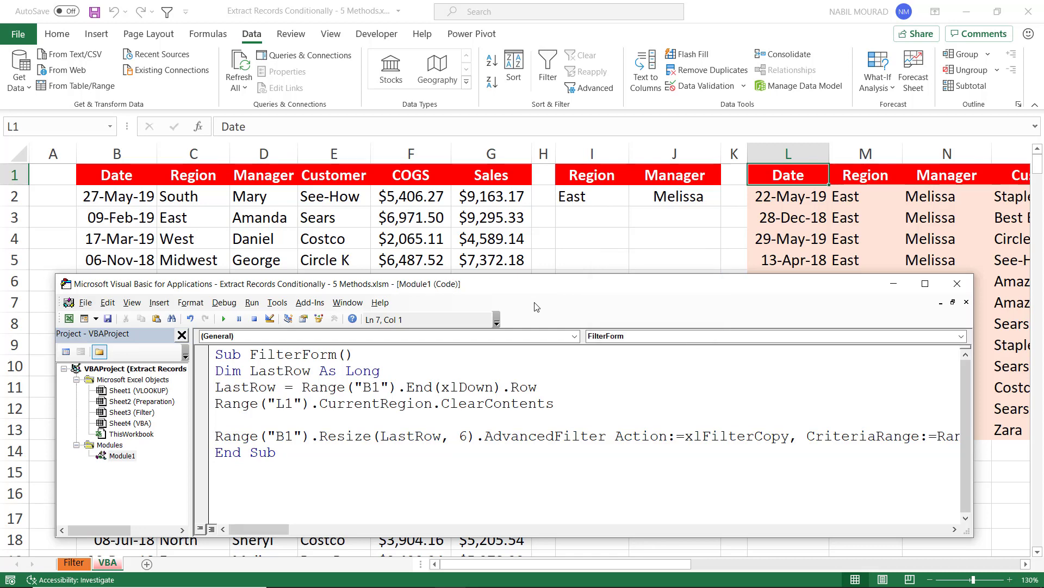
# Step: Set the Region criterion in I2 to West and the Manager criterion in J2 to the first manager listed
pyautogui.click(601, 195)
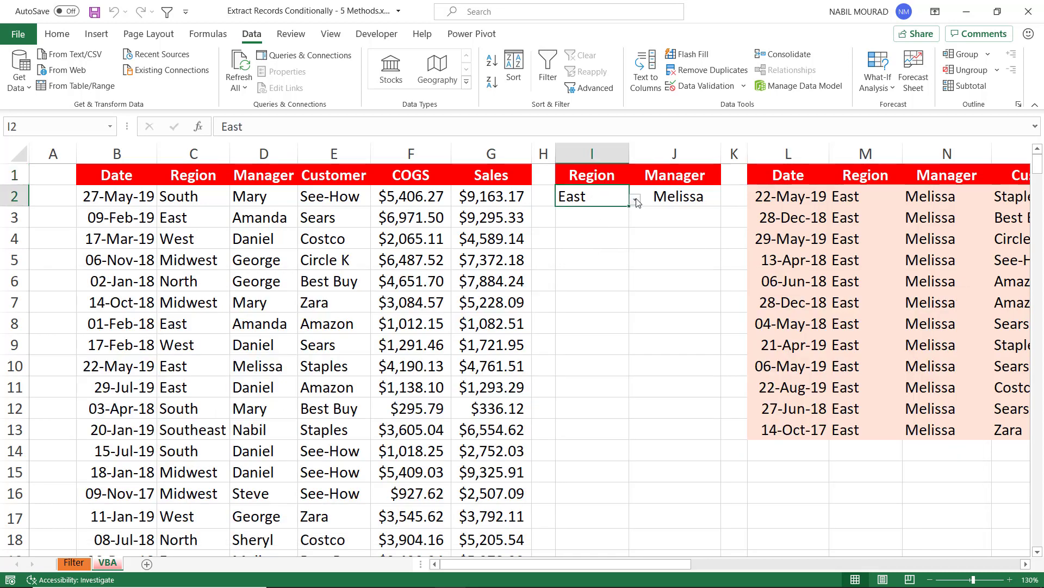
pyautogui.click(636, 200)
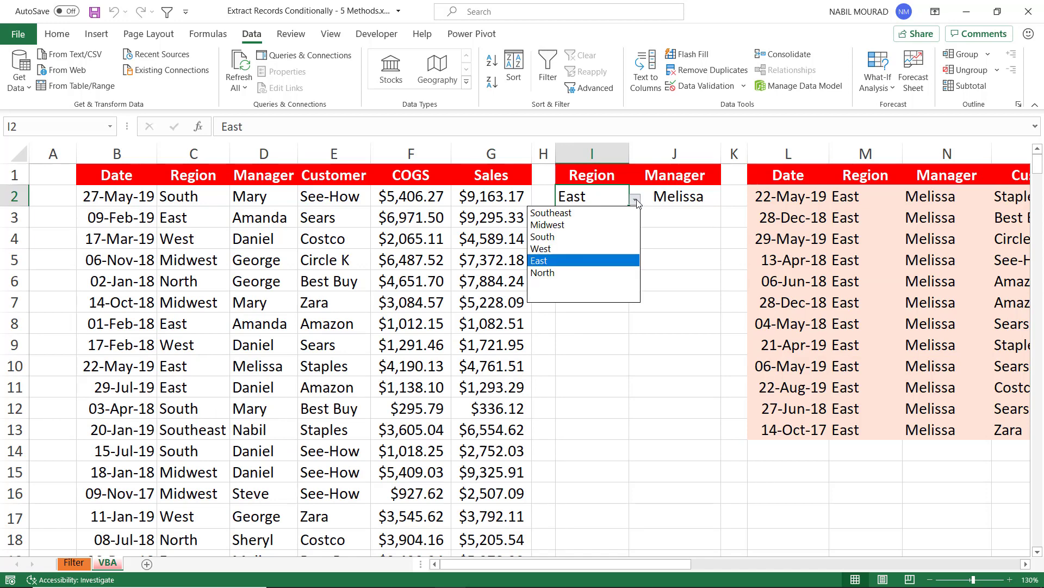
pyautogui.click(540, 250)
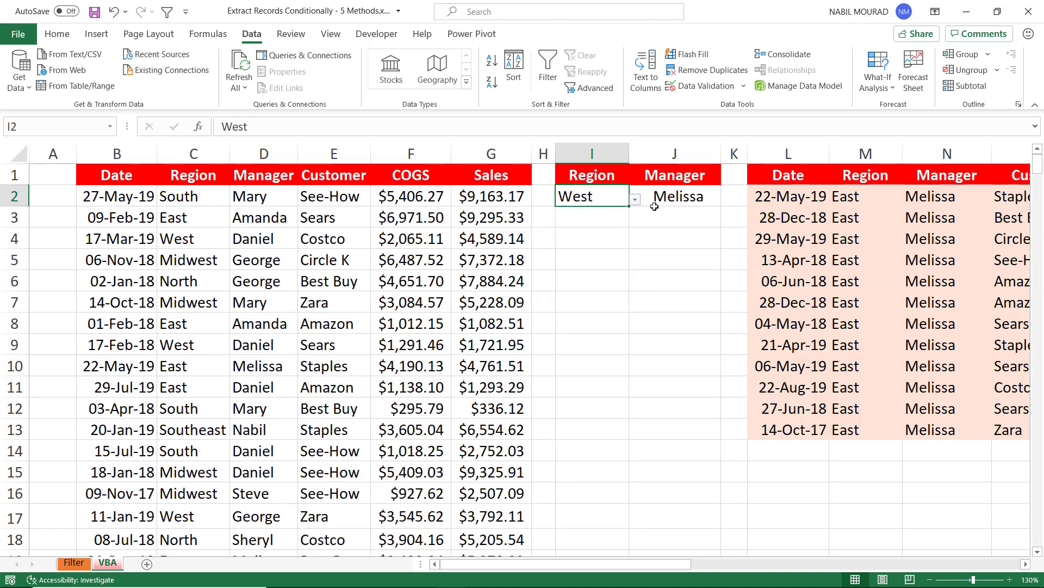
pyautogui.click(672, 197)
pyautogui.click(726, 200)
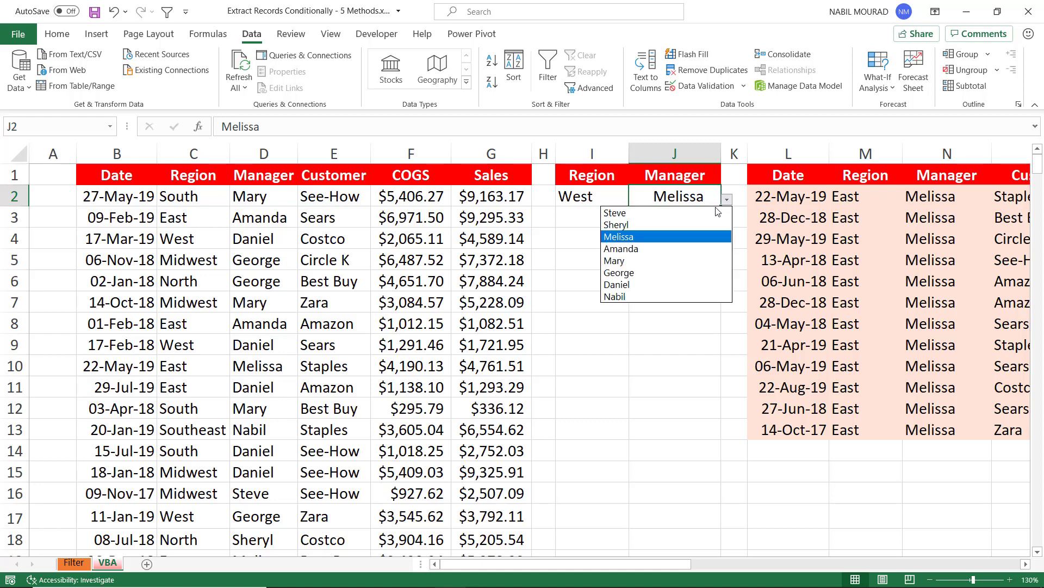
pyautogui.click(625, 213)
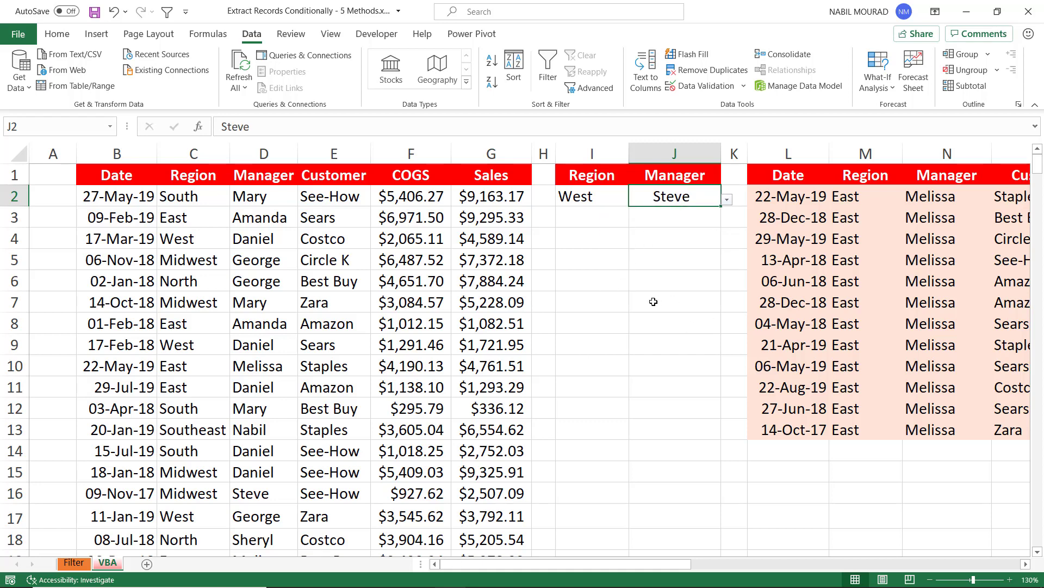
# Step: Narrow the Visual Basic editor window, hide its project explorer, run FilterForm for the new criteria, and return to the worksheet
pyautogui.hotkey('alt', 'F11')
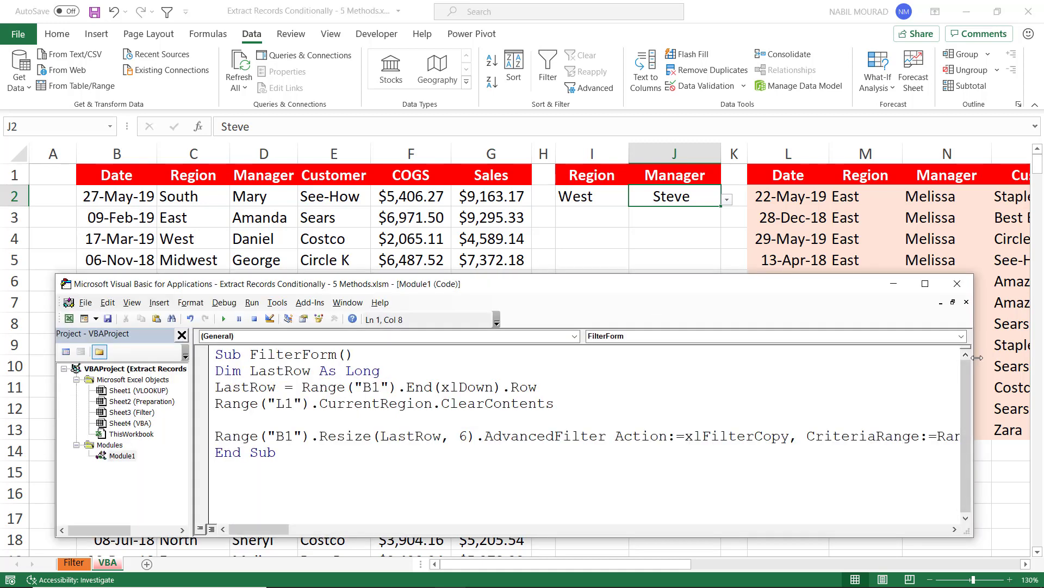
pyautogui.moveTo(978, 357); pyautogui.dragTo(726, 359)
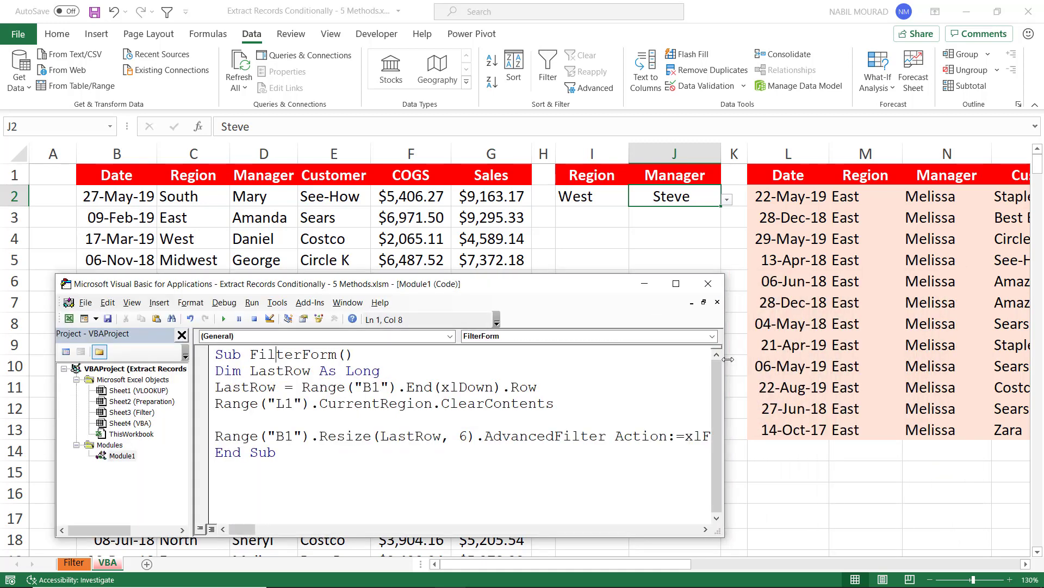
pyautogui.click(182, 334)
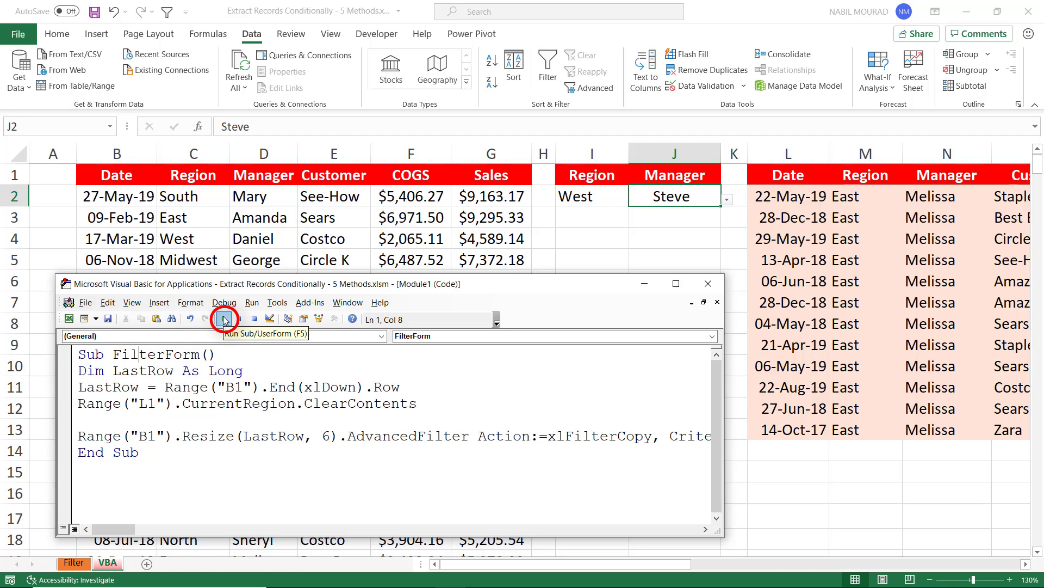
pyautogui.click(225, 320)
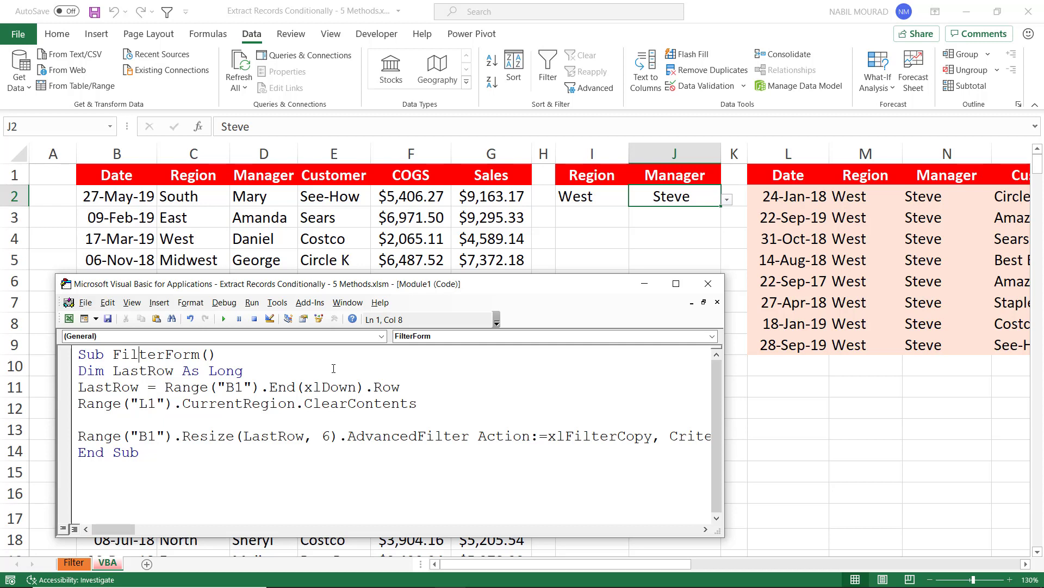
pyautogui.hotkey('alt', 'F11')
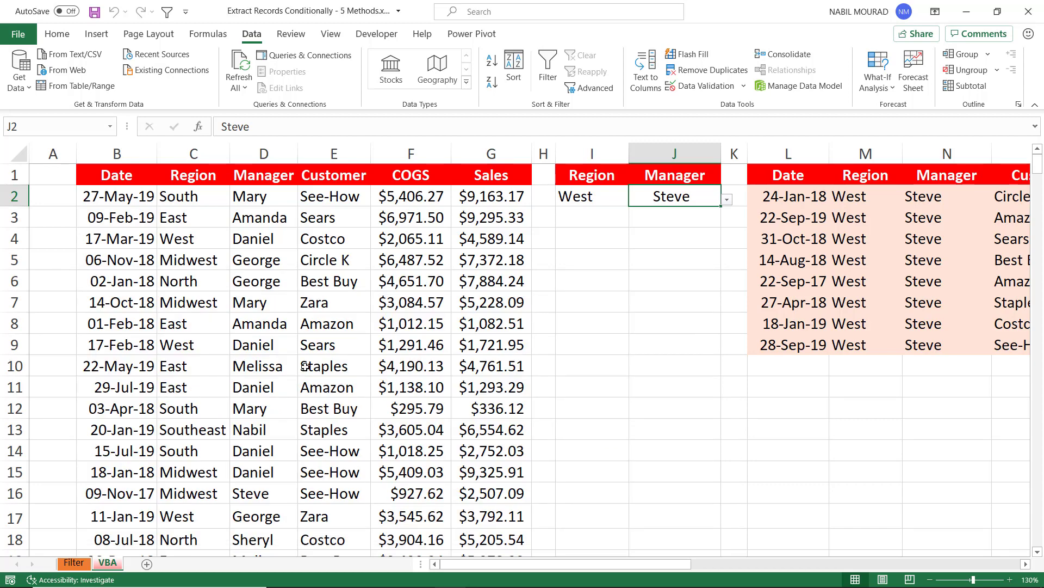
# Step: Open the code module of the VBA sheet and enlarge the editor window
pyautogui.rightClick(111, 566)
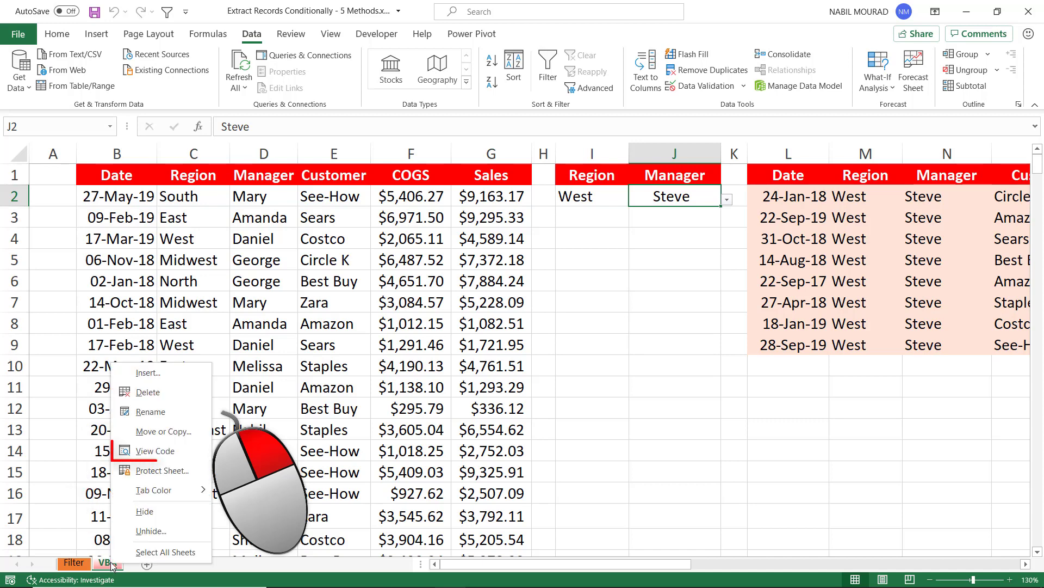
pyautogui.click(165, 452)
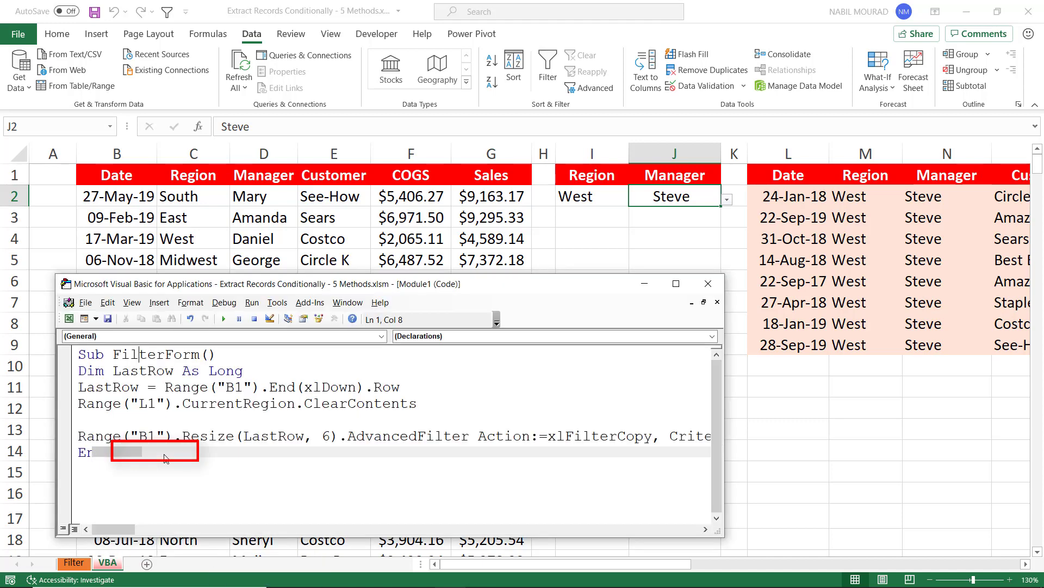
pyautogui.moveTo(724, 275); pyautogui.dragTo(939, 226)
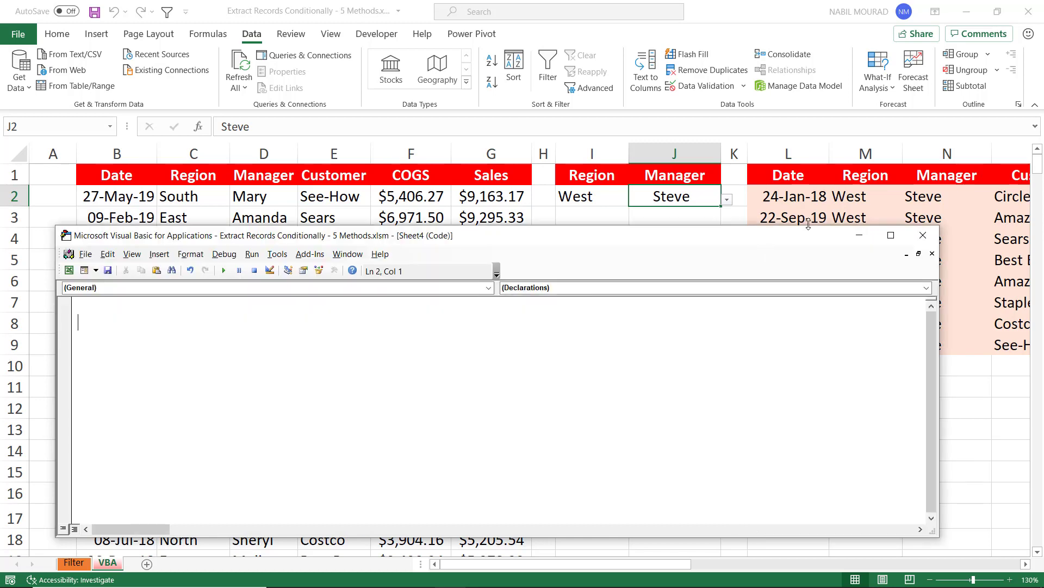
# Step: Create a Worksheet_Change event procedure in the sheet module and delete the empty Worksheet_SelectionChange procedure
pyautogui.click(194, 380)
pyautogui.click(489, 291)
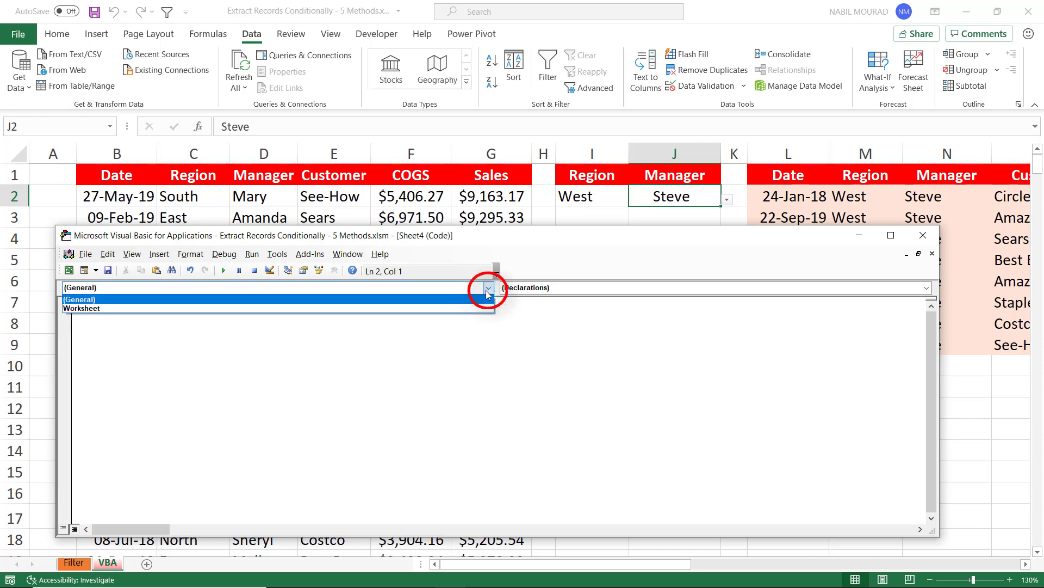
pyautogui.click(134, 311)
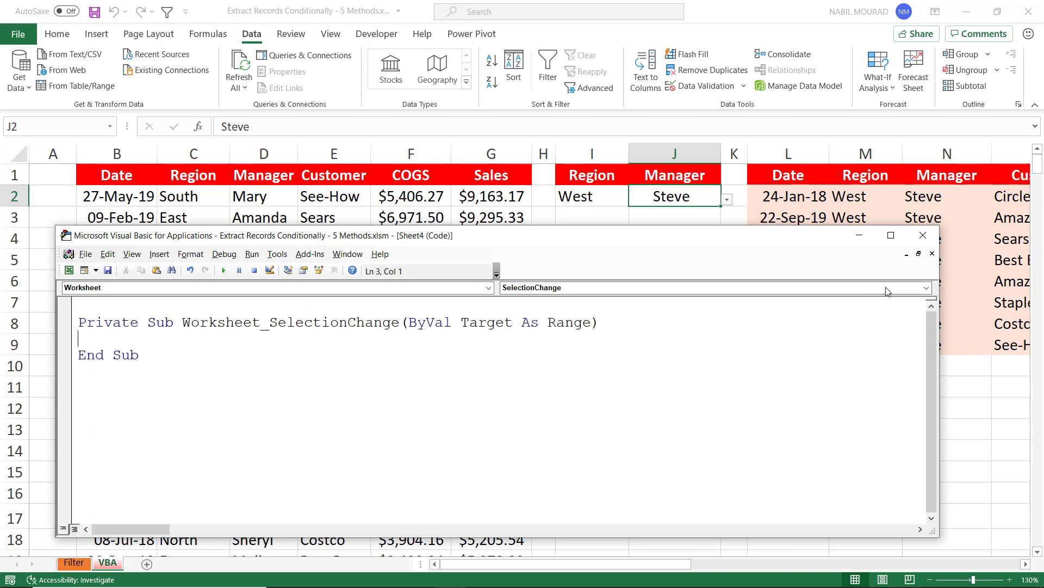
pyautogui.click(927, 288)
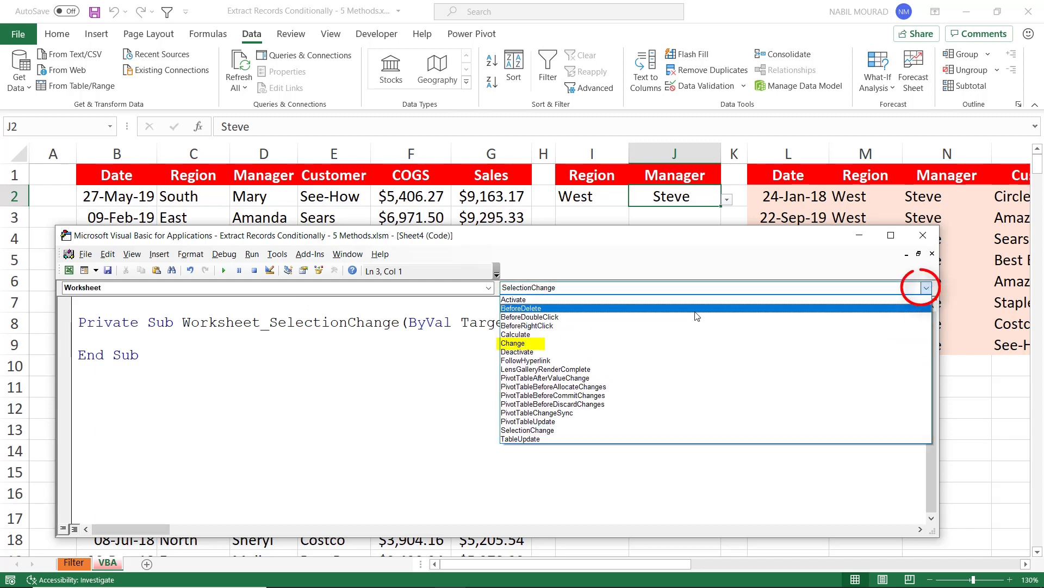
pyautogui.click(523, 344)
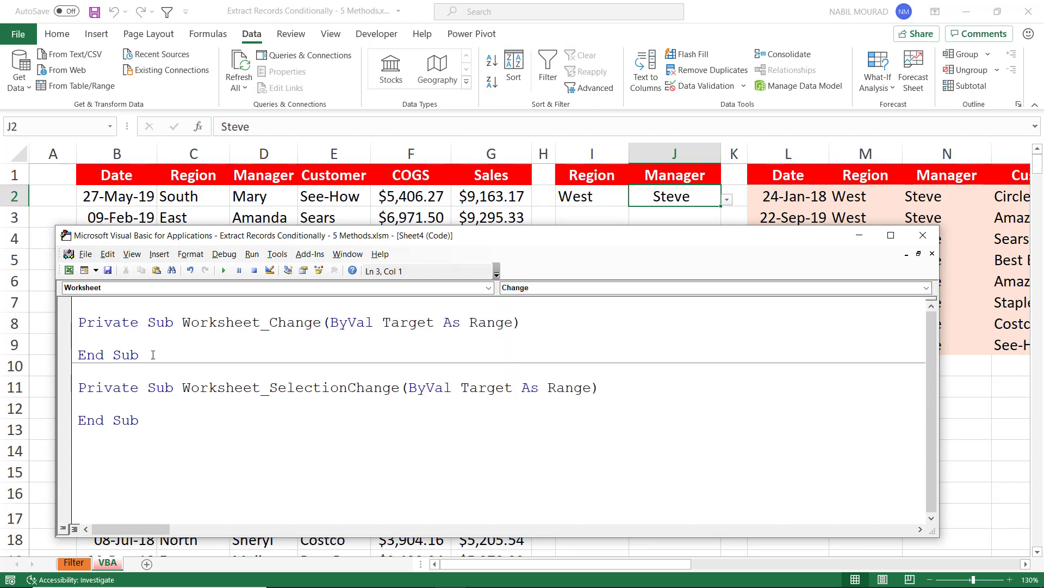
pyautogui.moveTo(144, 421); pyautogui.dragTo(75, 383)
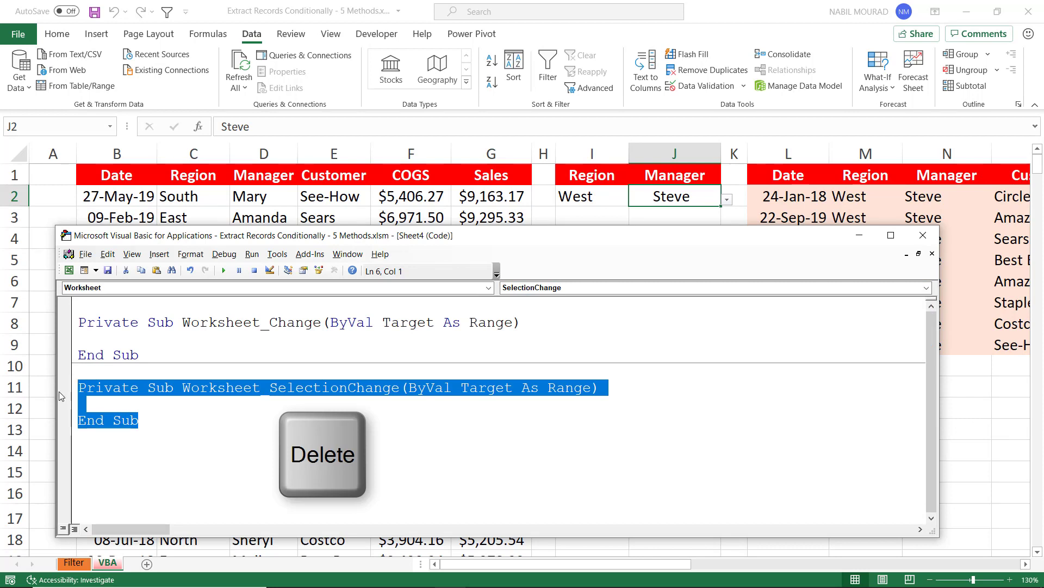
pyautogui.press('Delete')
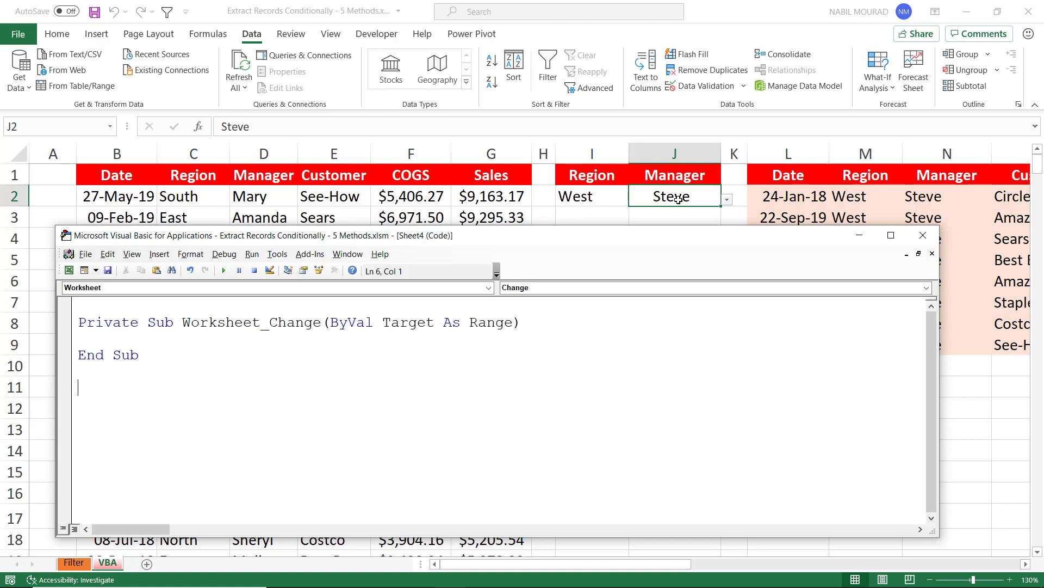
# Step: In Worksheet_Change, write an If block that calls FilterForm when Target.Address equals the address of Range("I2") or Range("J2")
pyautogui.click(81, 335)
pyautogui.press('Return')
pyautogui.press('Return')
pyautogui.press('Return')
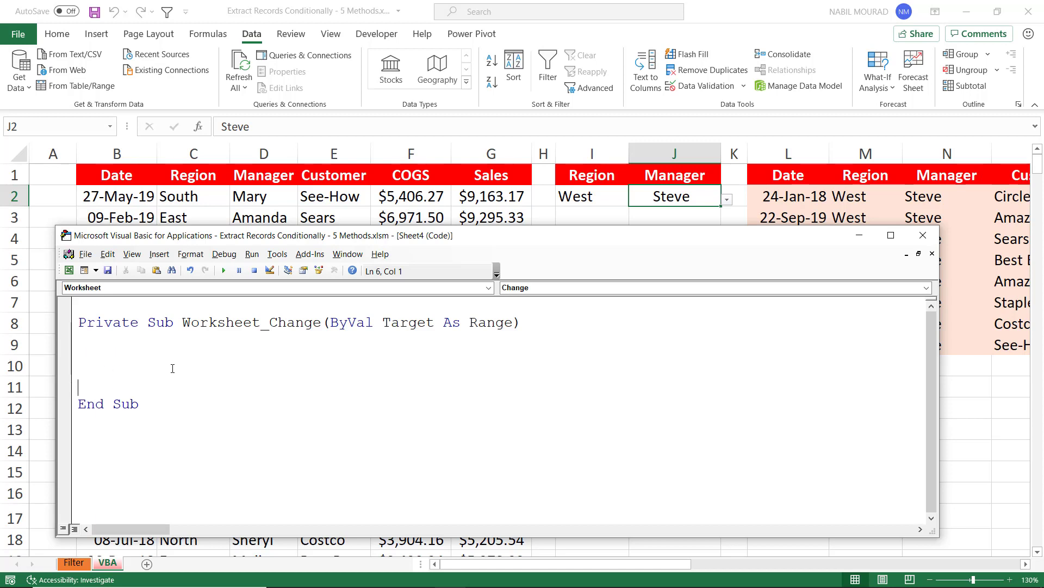
pyautogui.click(85, 340)
pyautogui.write('If Target.Address = Range("I2").Address Or Target.Address = Range("J2").Address Then         Call FilterForm     End If')
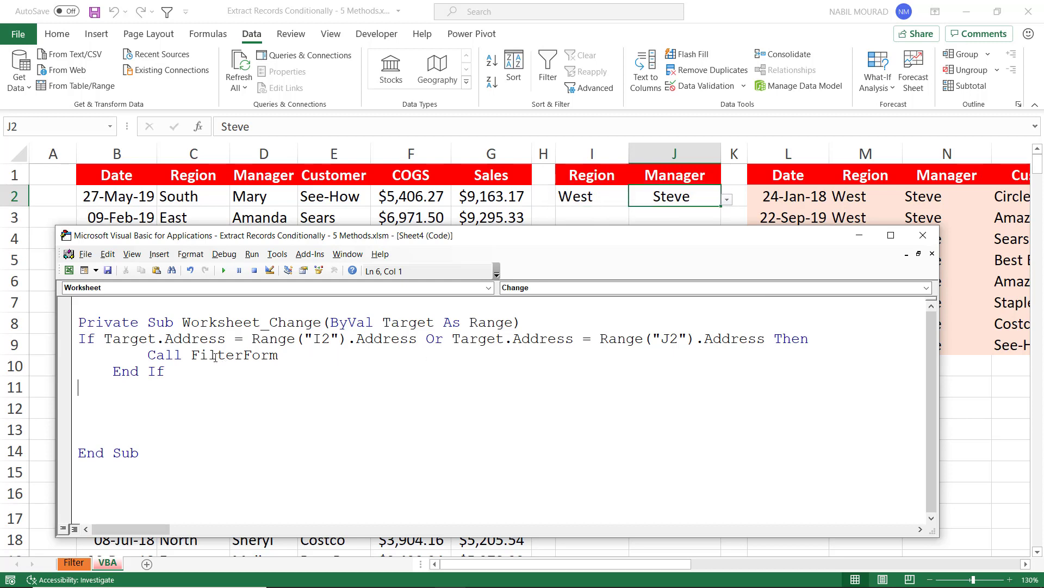
# Step: Remove the indentation before End If and the extra blank lines above End Sub, and close the Visual Basic editor
pyautogui.click(99, 372)
pyautogui.click(78, 371)
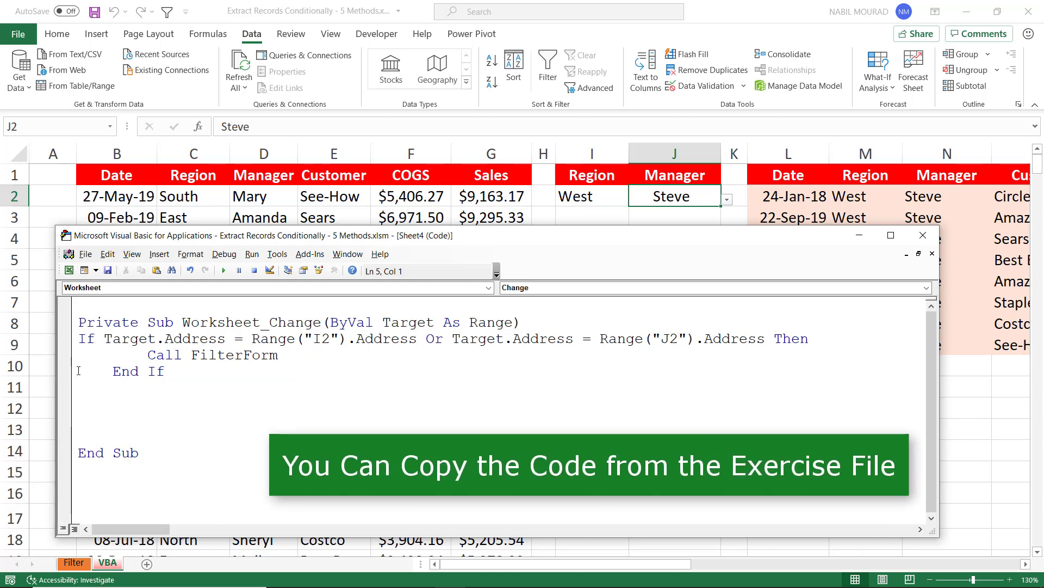
pyautogui.press('Delete')
pyautogui.press('Delete')
pyautogui.press('Delete')
pyautogui.press('Delete')
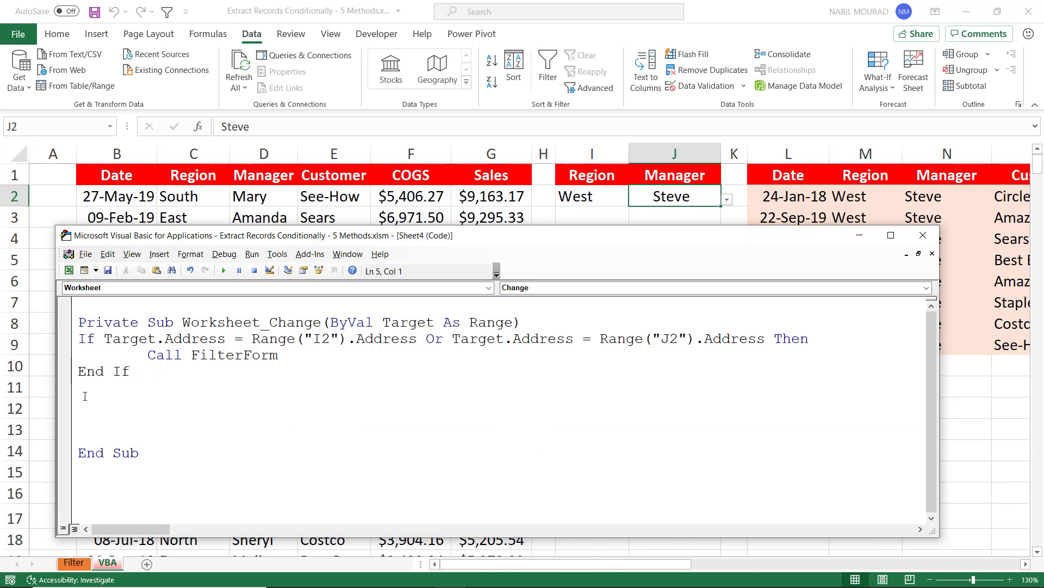
pyautogui.click(85, 395)
pyautogui.press('Delete')
pyautogui.press('Delete')
pyautogui.press('Delete')
pyautogui.click(923, 236)
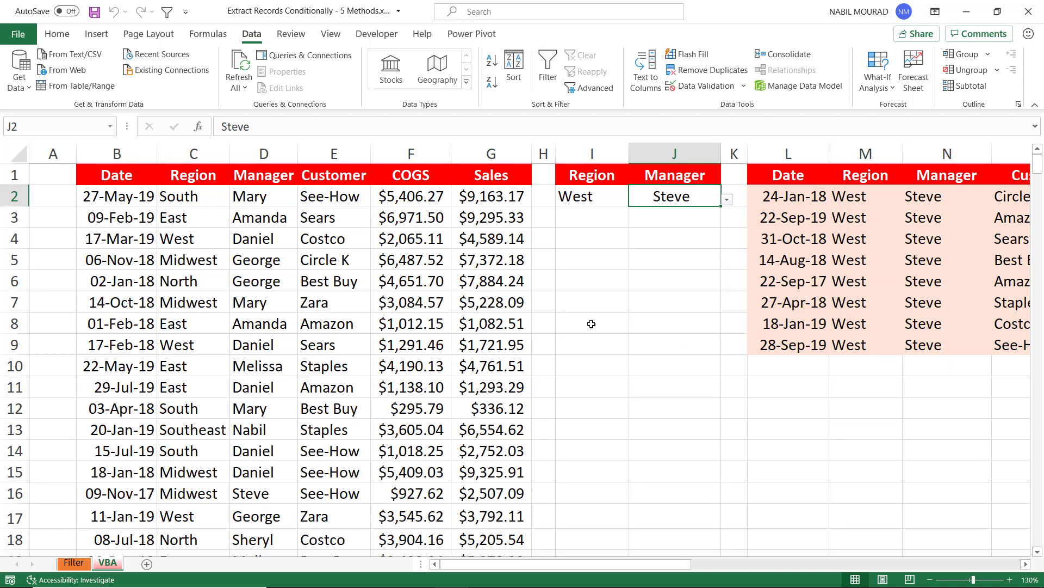
# Step: Set the Region criterion in I2 to Midwest from its validation list to test the automatic extraction
pyautogui.click(1025, 564)
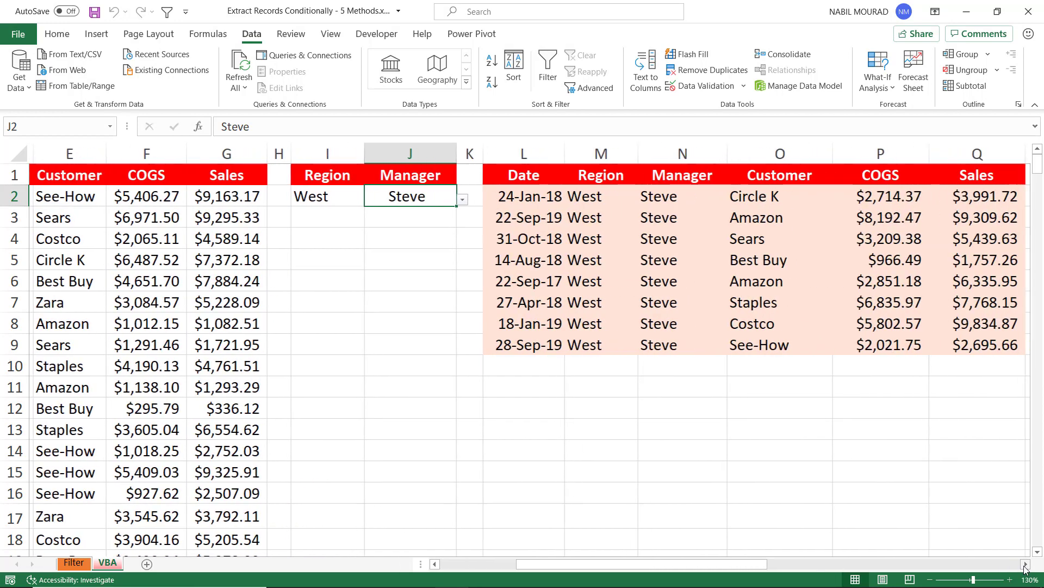
pyautogui.click(1025, 564)
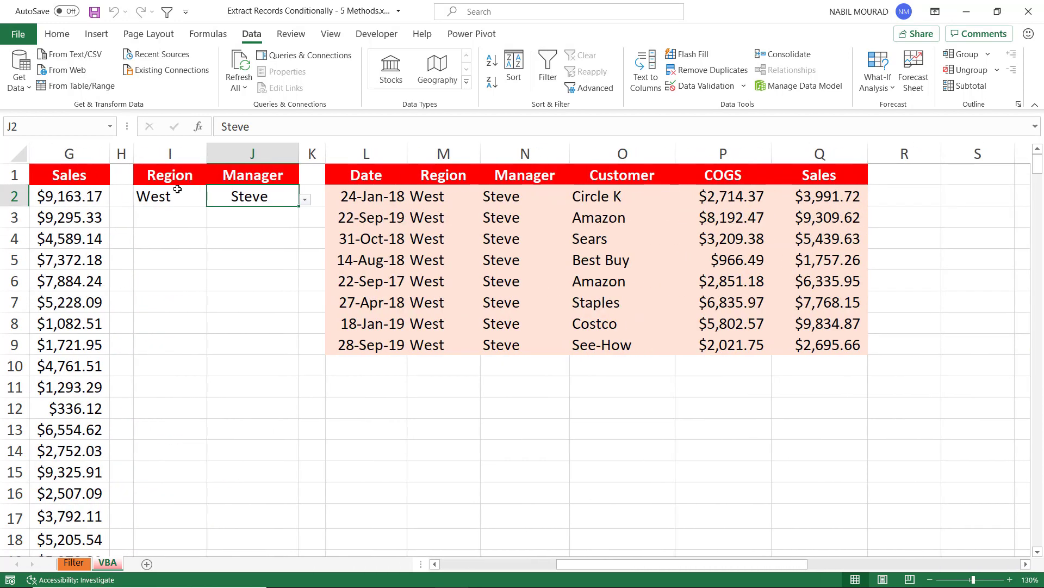
pyautogui.click(178, 190)
pyautogui.click(213, 199)
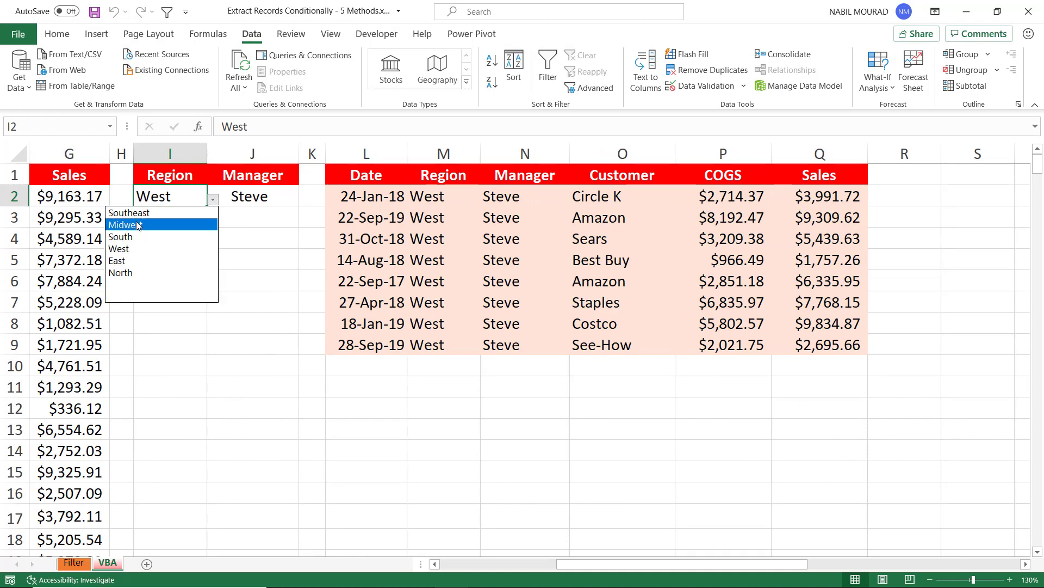
pyautogui.click(135, 223)
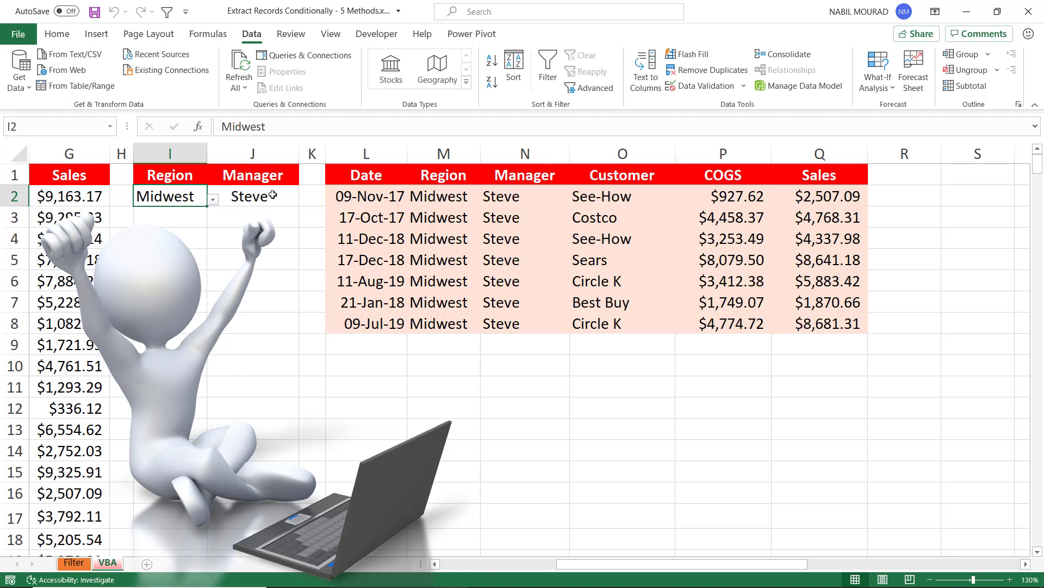
# Step: Test the Manager criterion in J2 with the last manager in its validation list, finishing with the fourth manager selected
pyautogui.click(240, 199)
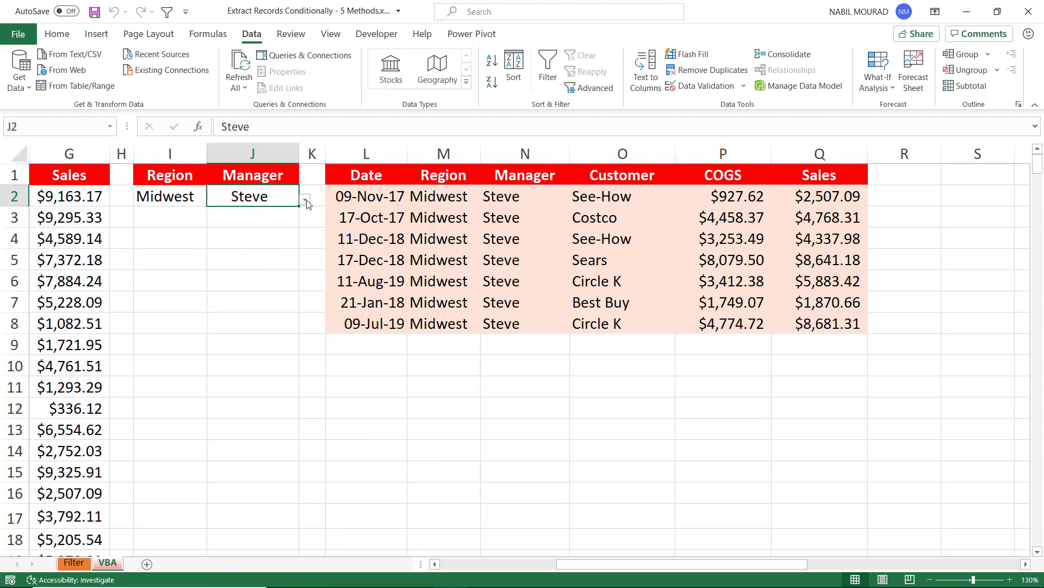
pyautogui.click(306, 201)
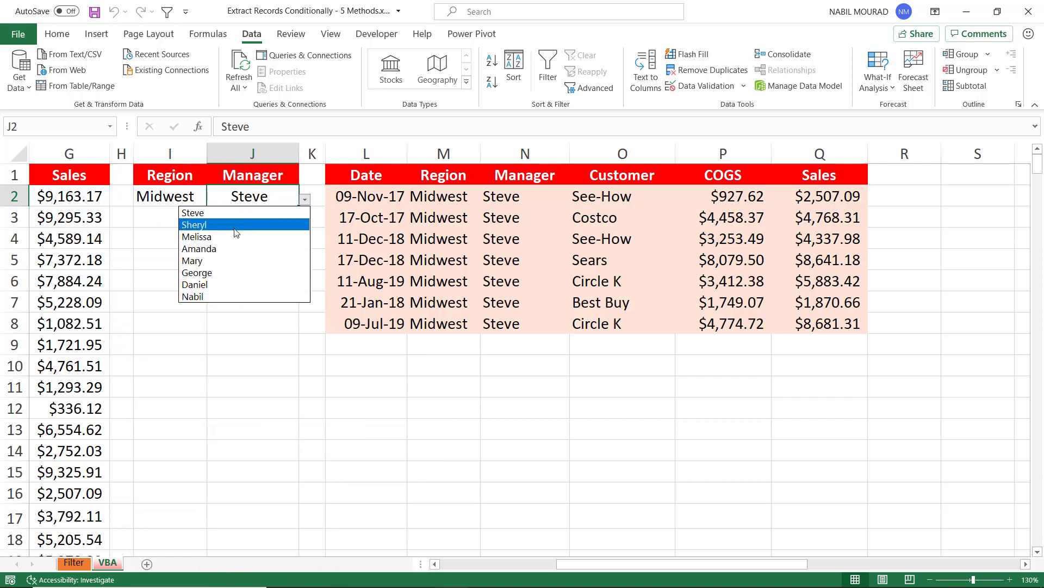
pyautogui.click(200, 297)
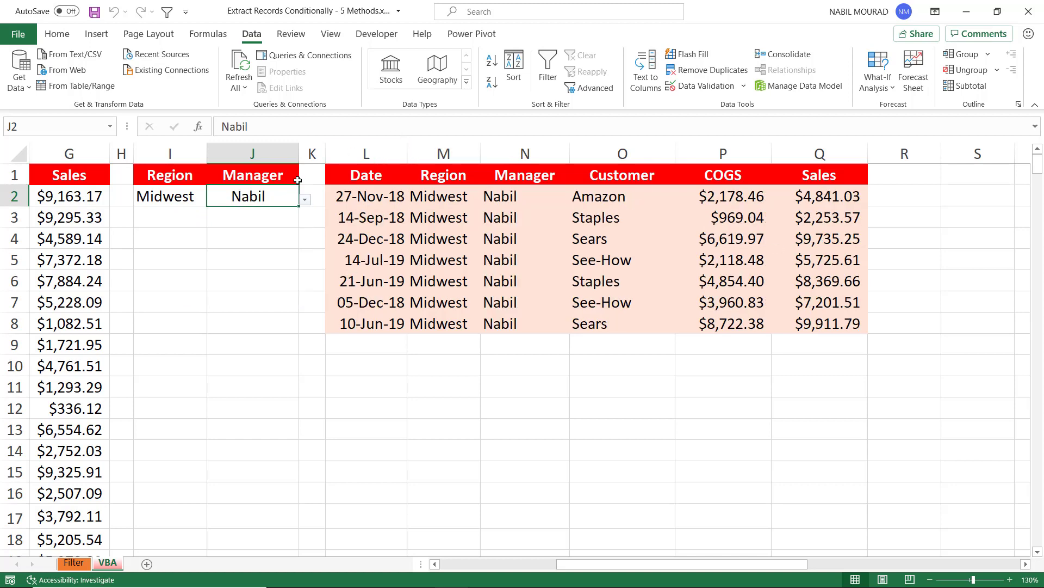
pyautogui.click(304, 200)
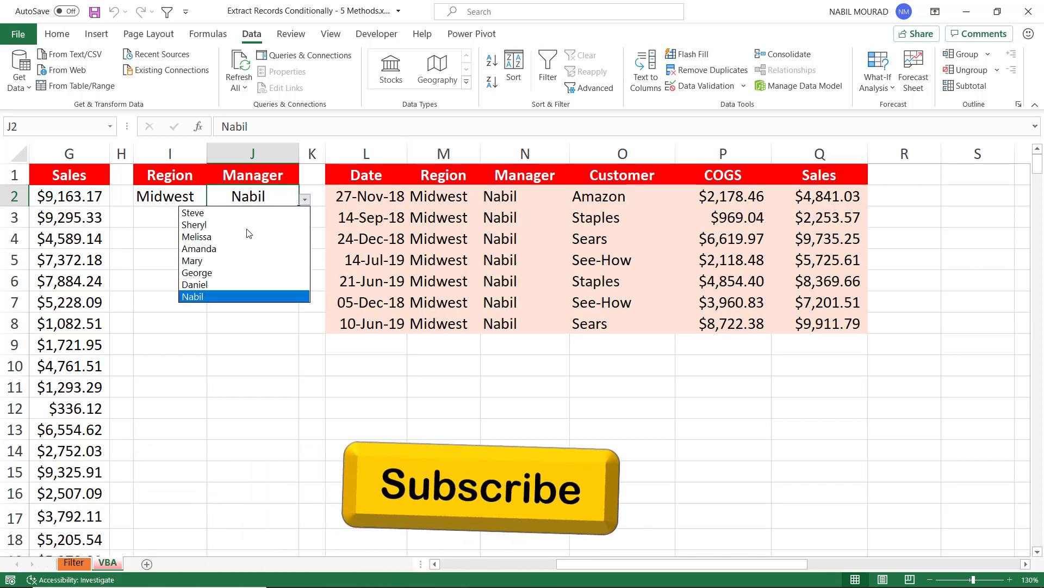
pyautogui.click(207, 248)
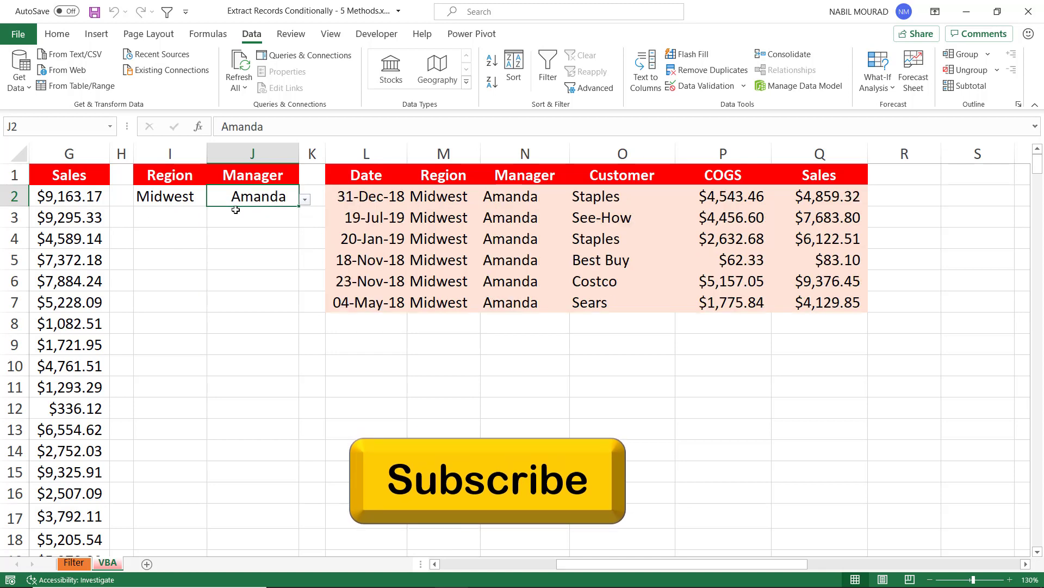